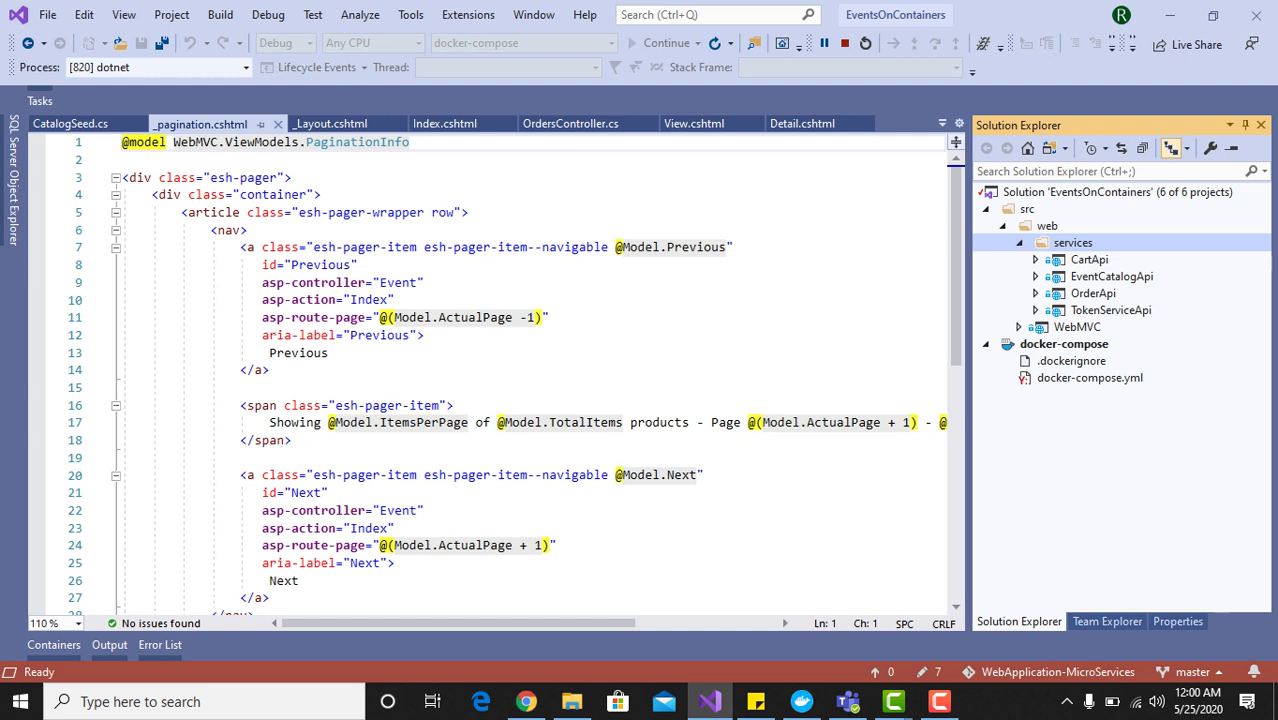
Point out the CartApi, EventCatalogApi, OrderApi and TokenServiceApi service projects in the repository
left_click(1089, 259)
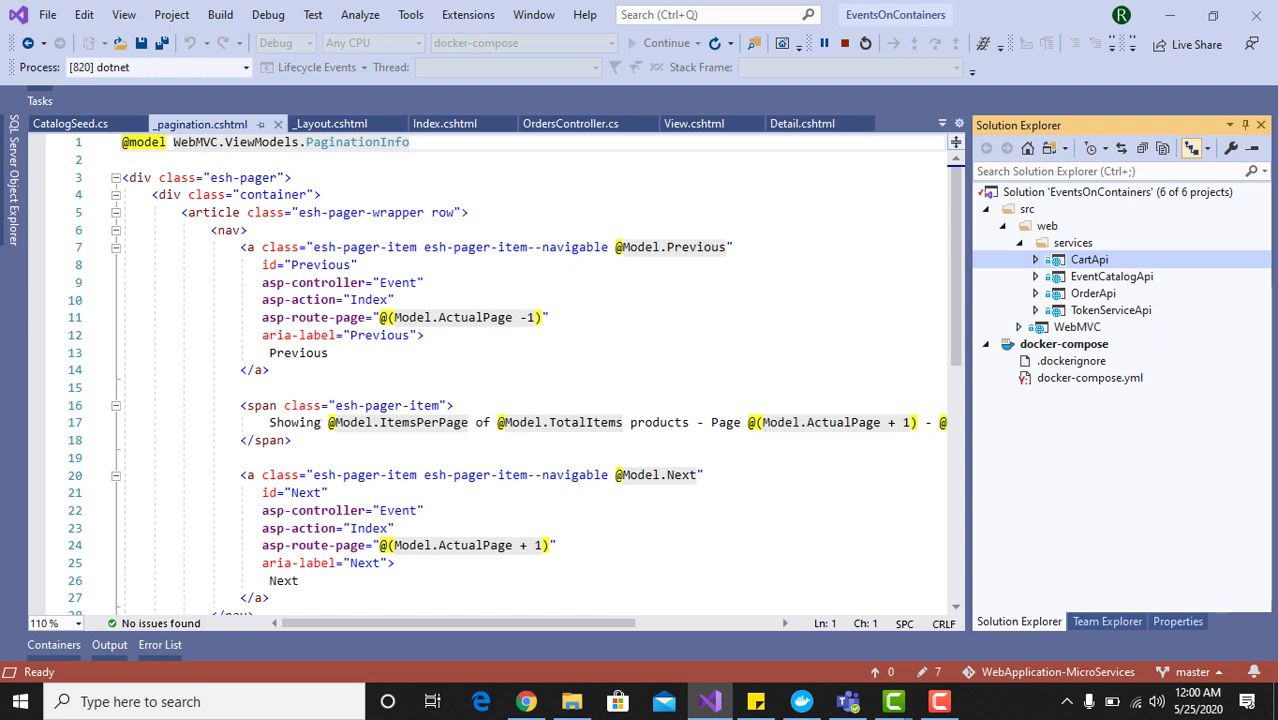
left_click(1111, 276)
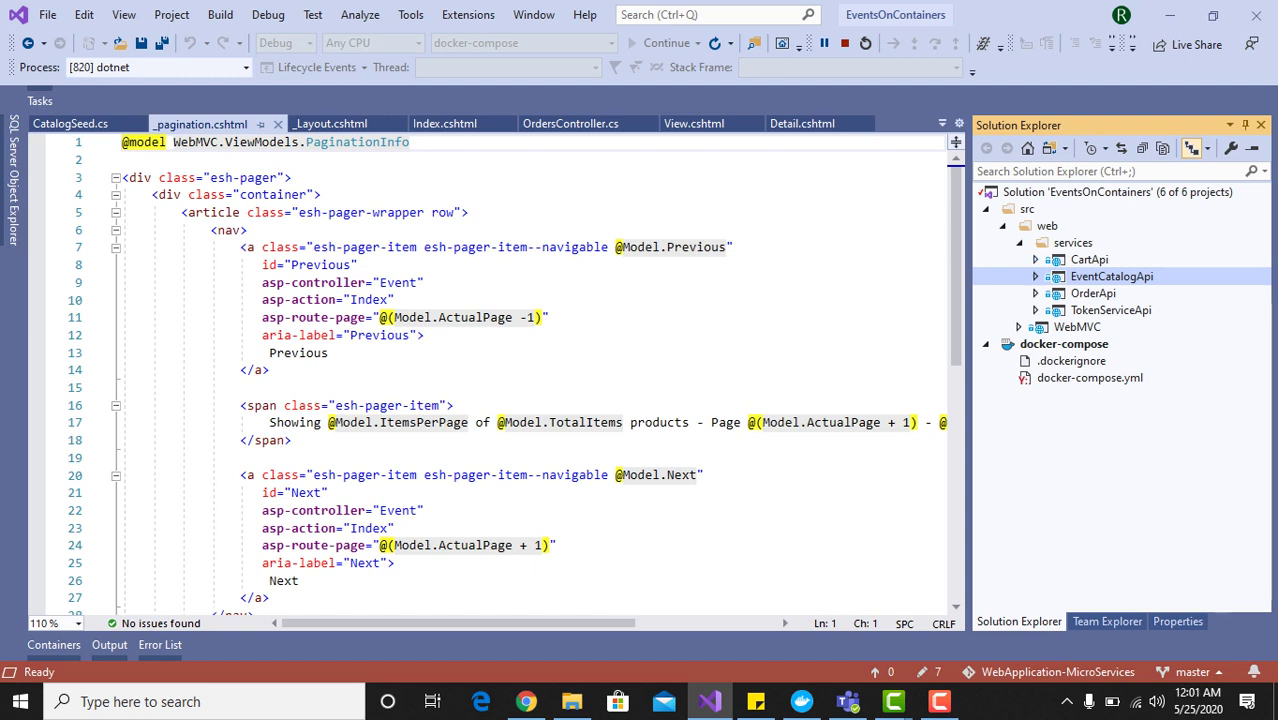
left_click(1089, 259)
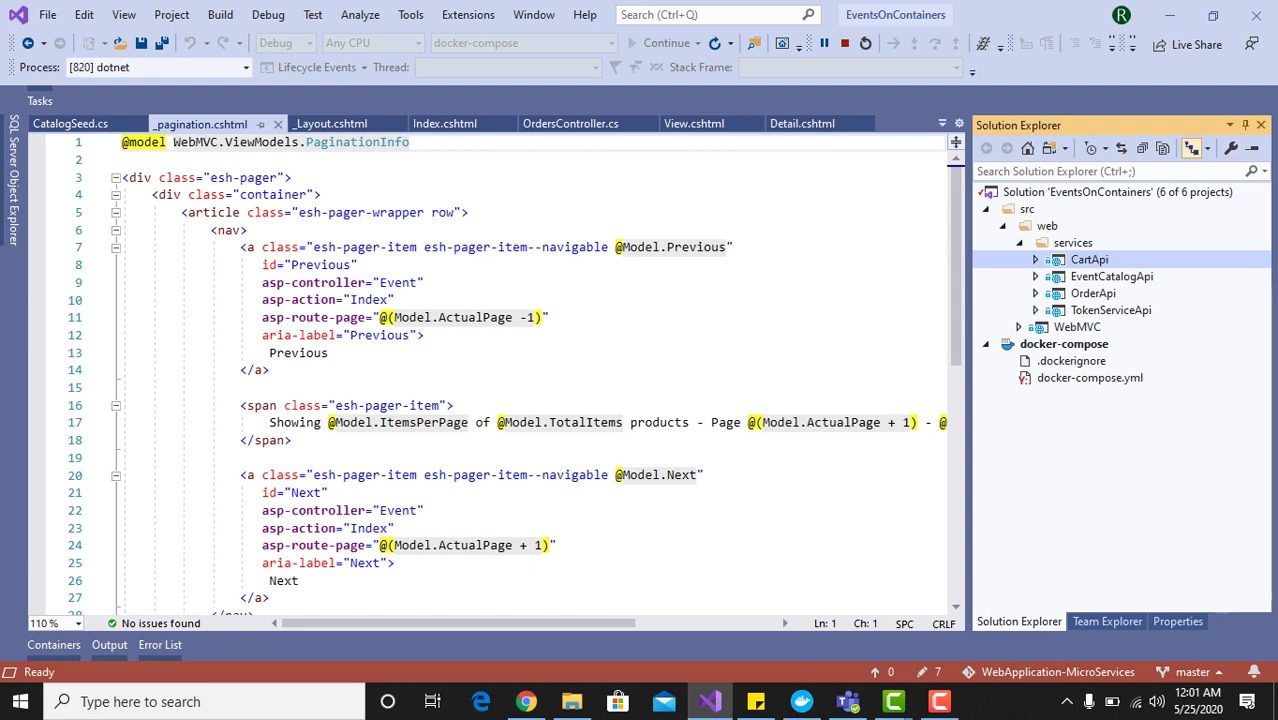
left_click(1093, 293)
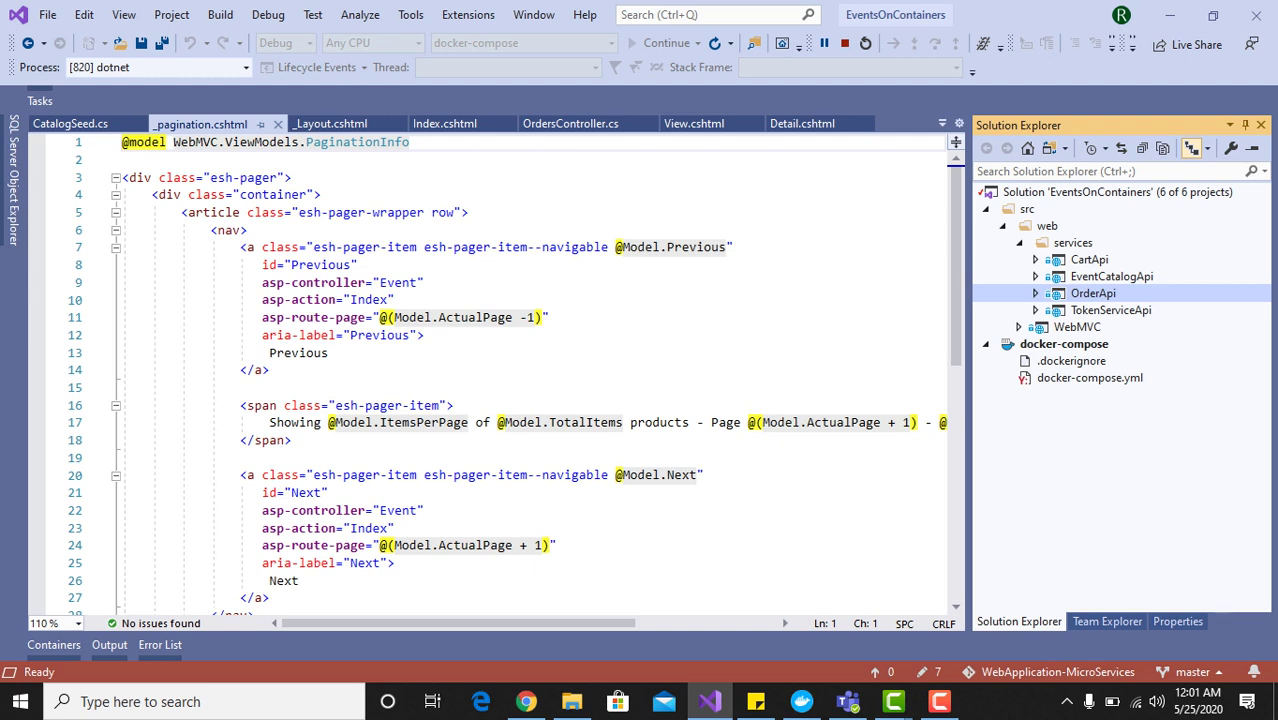
left_click(1110, 310)
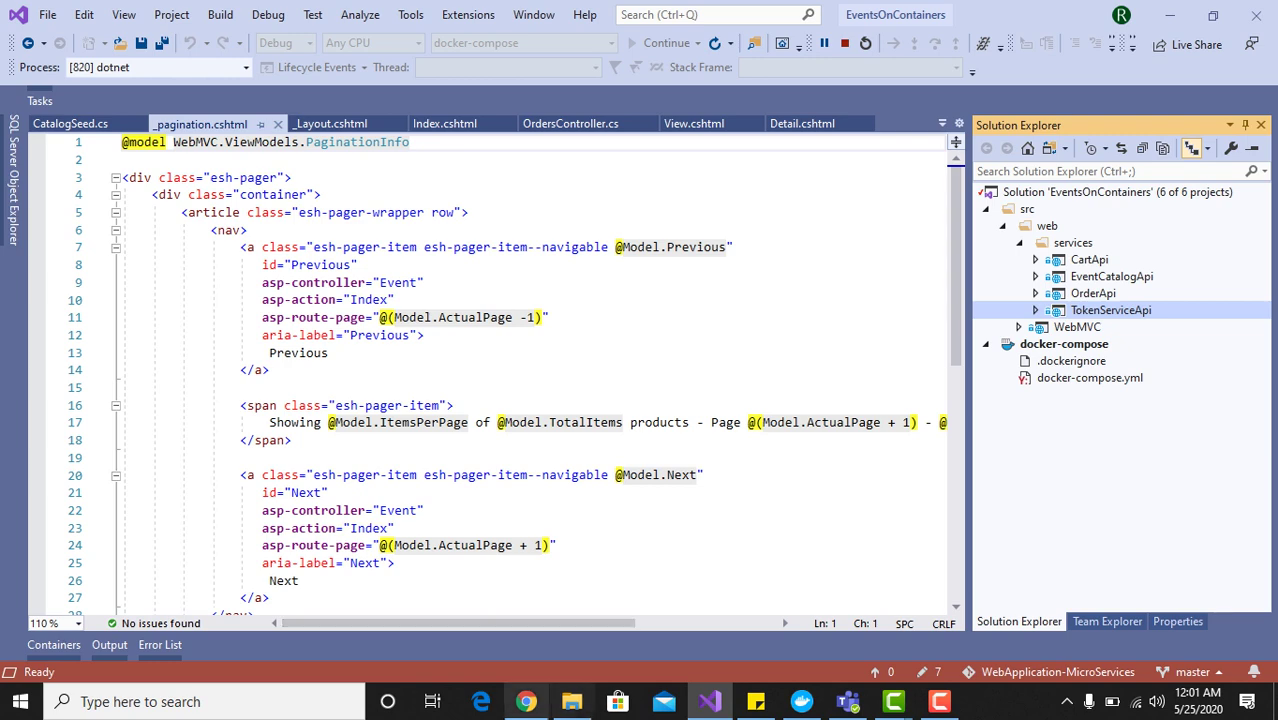
Load localhost:9900/event/Index in a new Chrome tab
left_click(526, 701)
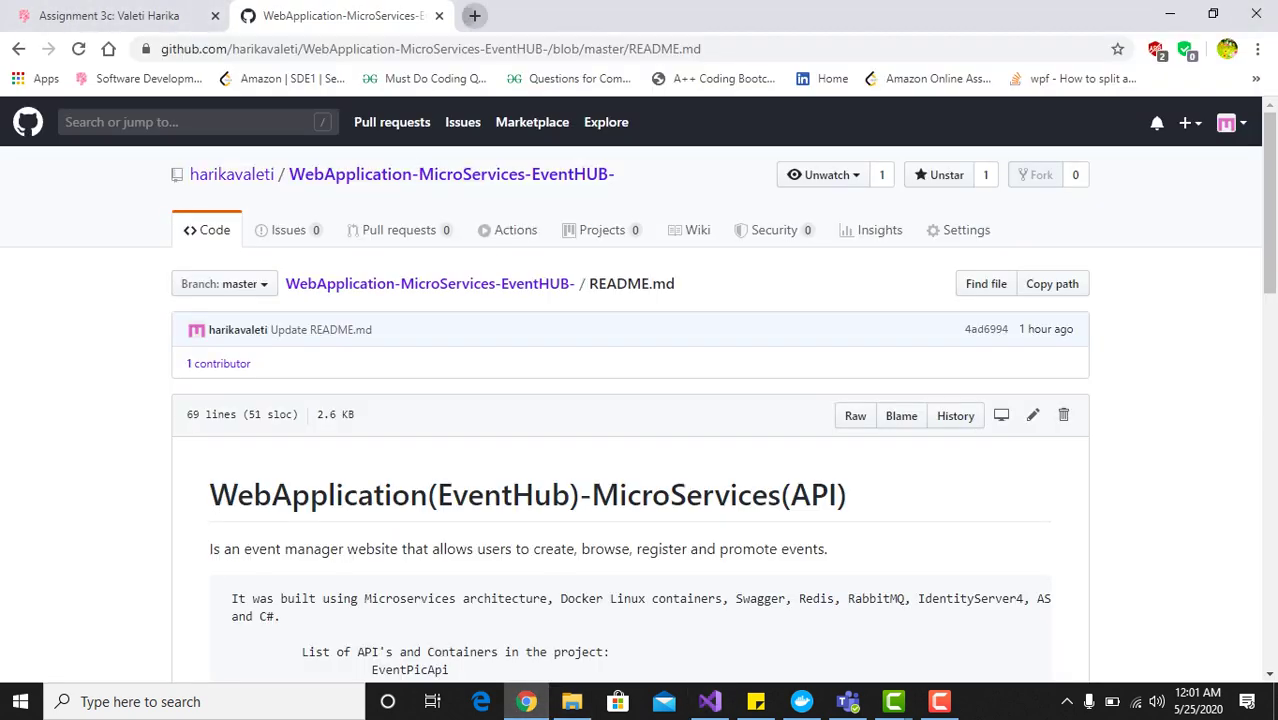
left_click(474, 15)
type("localhost:9900/event/Index")
key("Return")
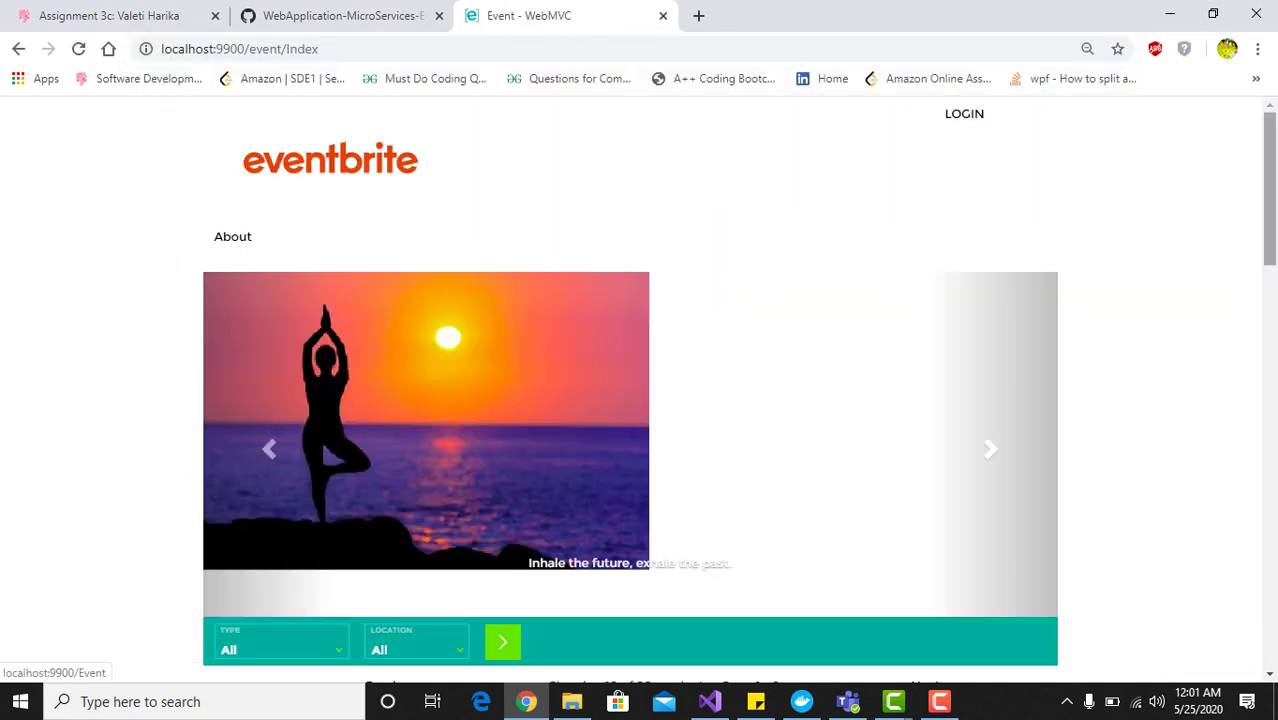
Scroll through the first 10 of 20 events to the footer, then go to the next catalog page
scroll(639, 390, "down", 11)
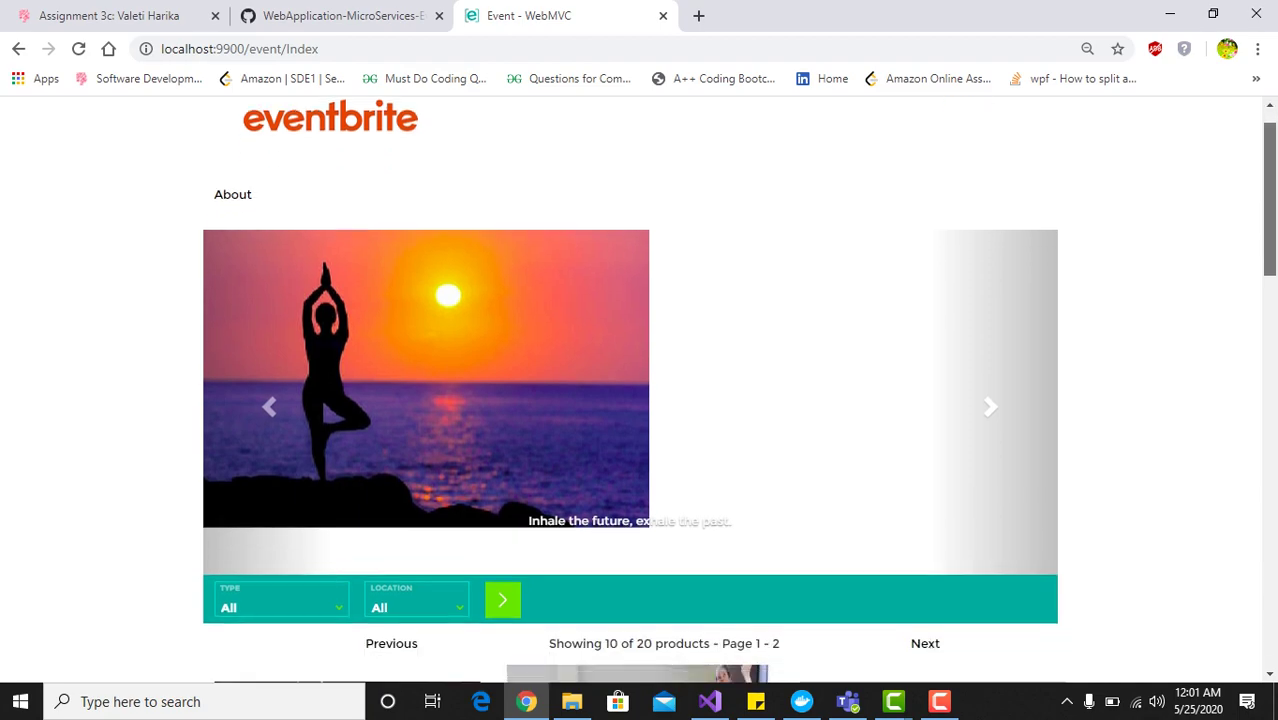
scroll(639, 390, "down", 5)
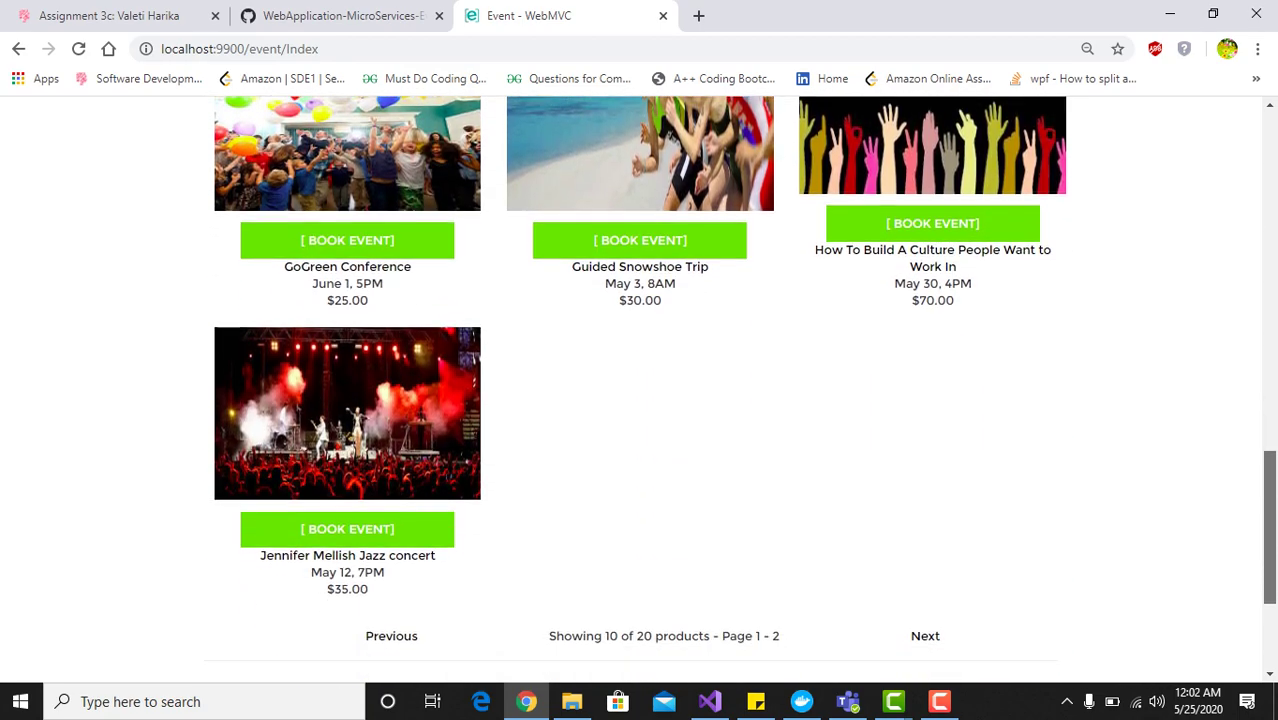
scroll(639, 390, "up", 3)
scroll(639, 390, "up", 13)
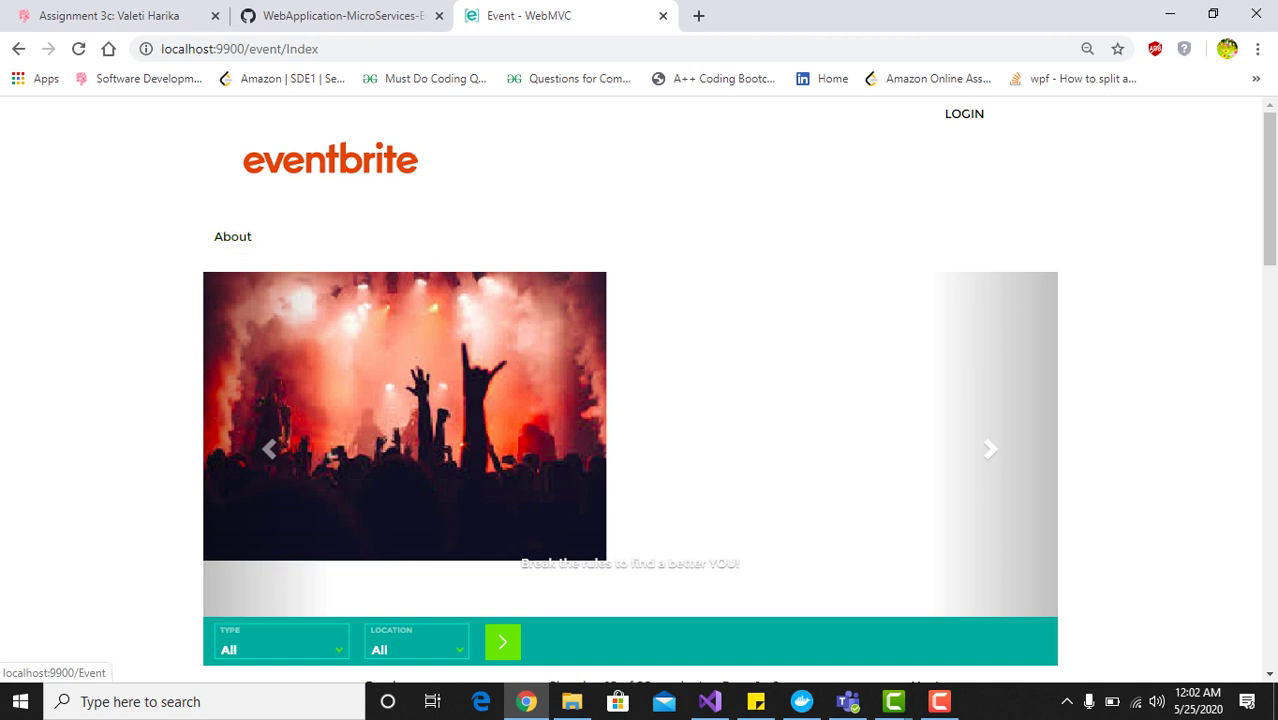
scroll(630, 400, "down", 1)
scroll(630, 400, "down", 1)
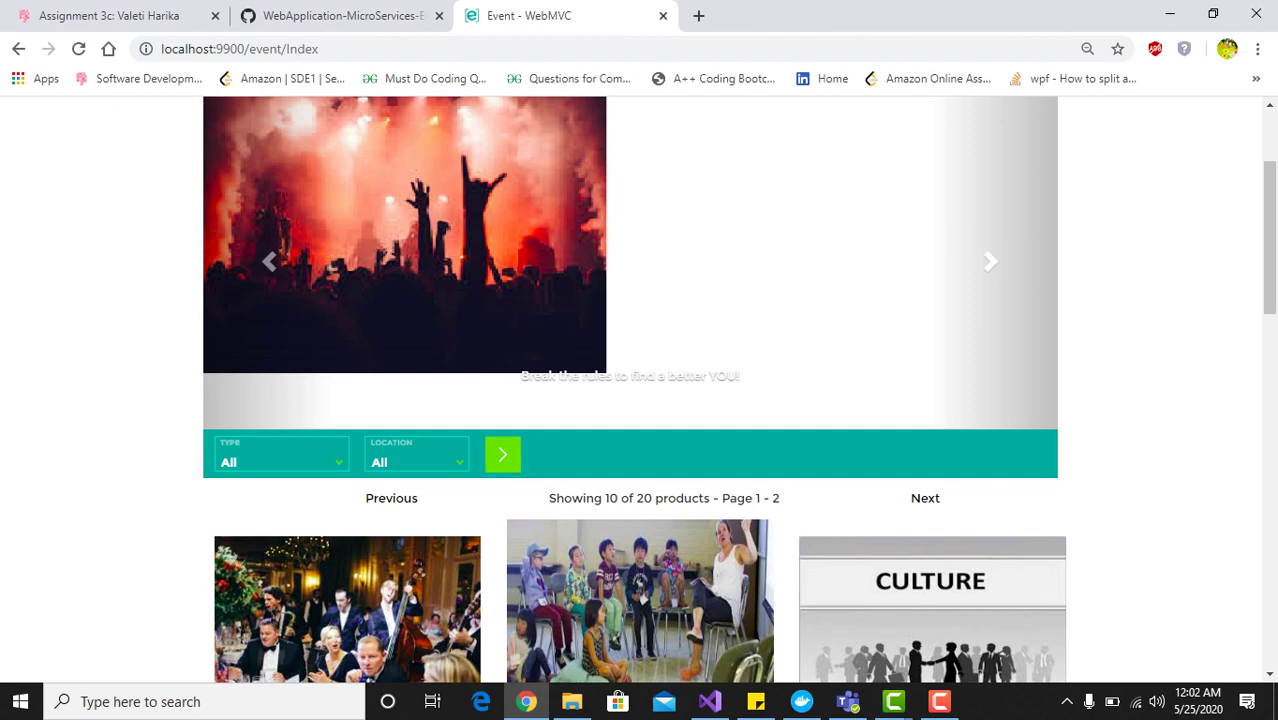
scroll(502, 454, "down", 1)
scroll(634, 390, "down", 3)
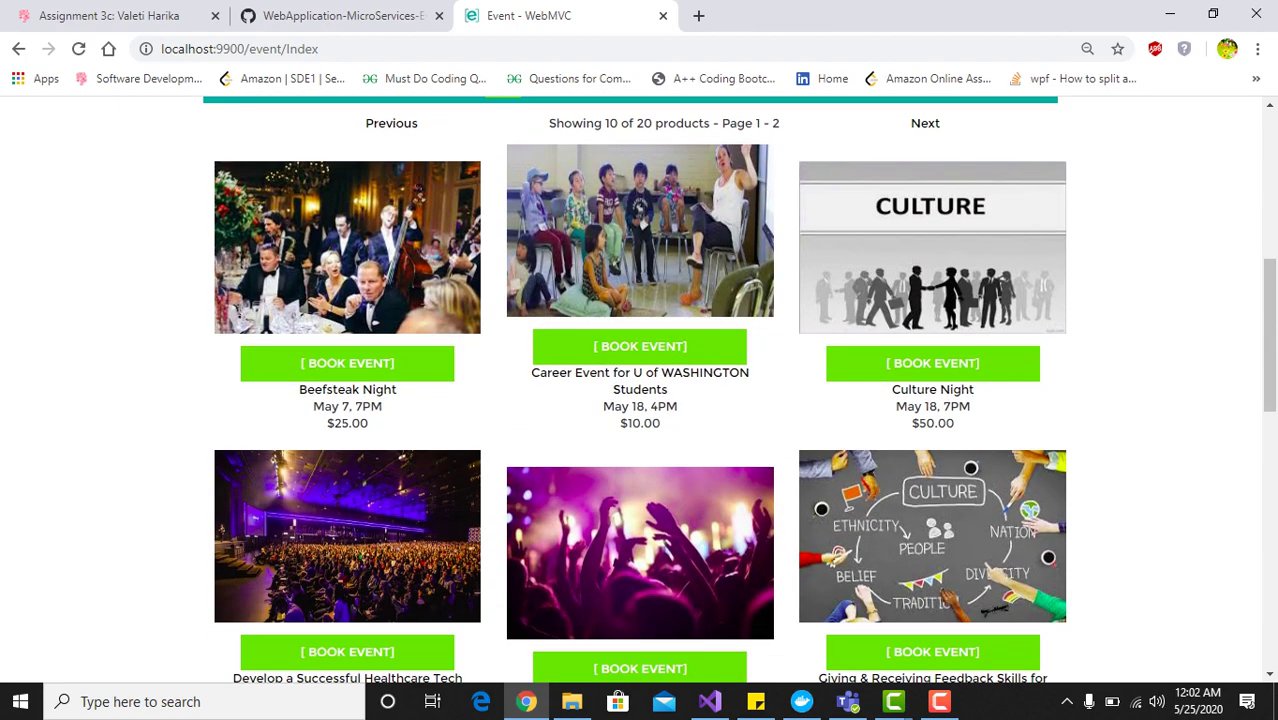
scroll(640, 390, "down", 8)
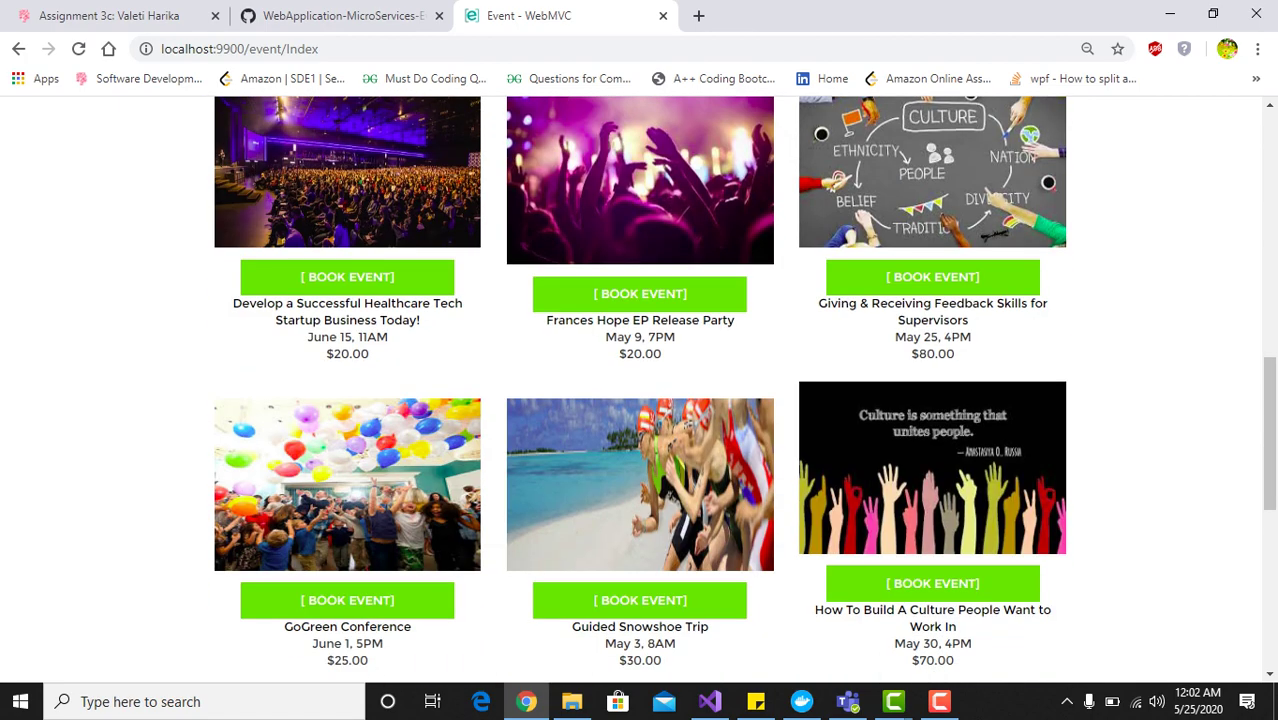
scroll(640, 390, "down", 2)
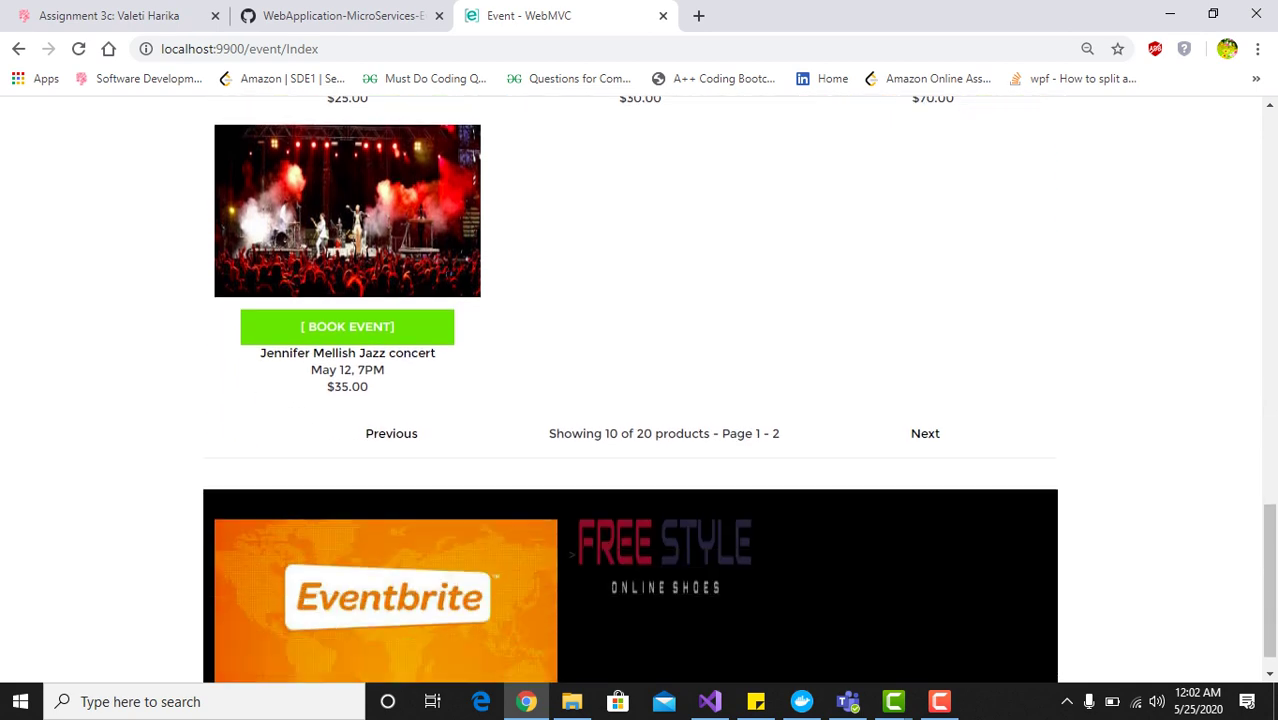
scroll(638, 390, "down", 1)
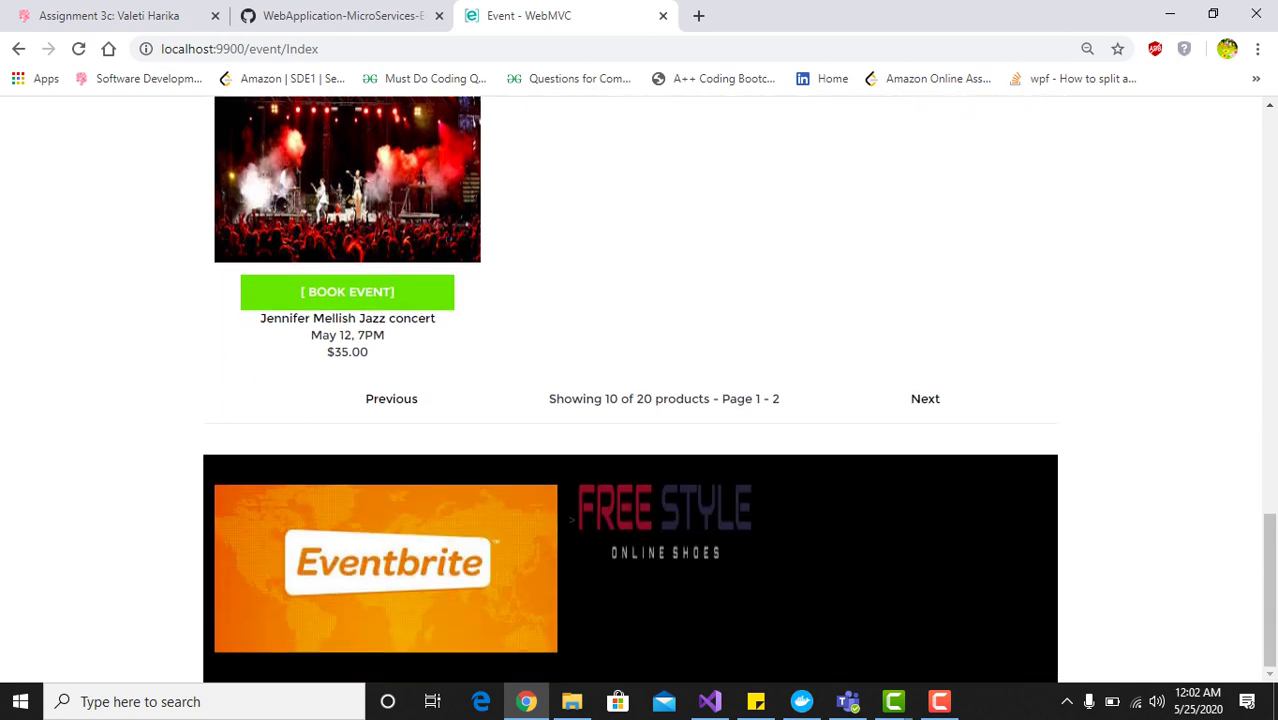
scroll(640, 390, "up", 10)
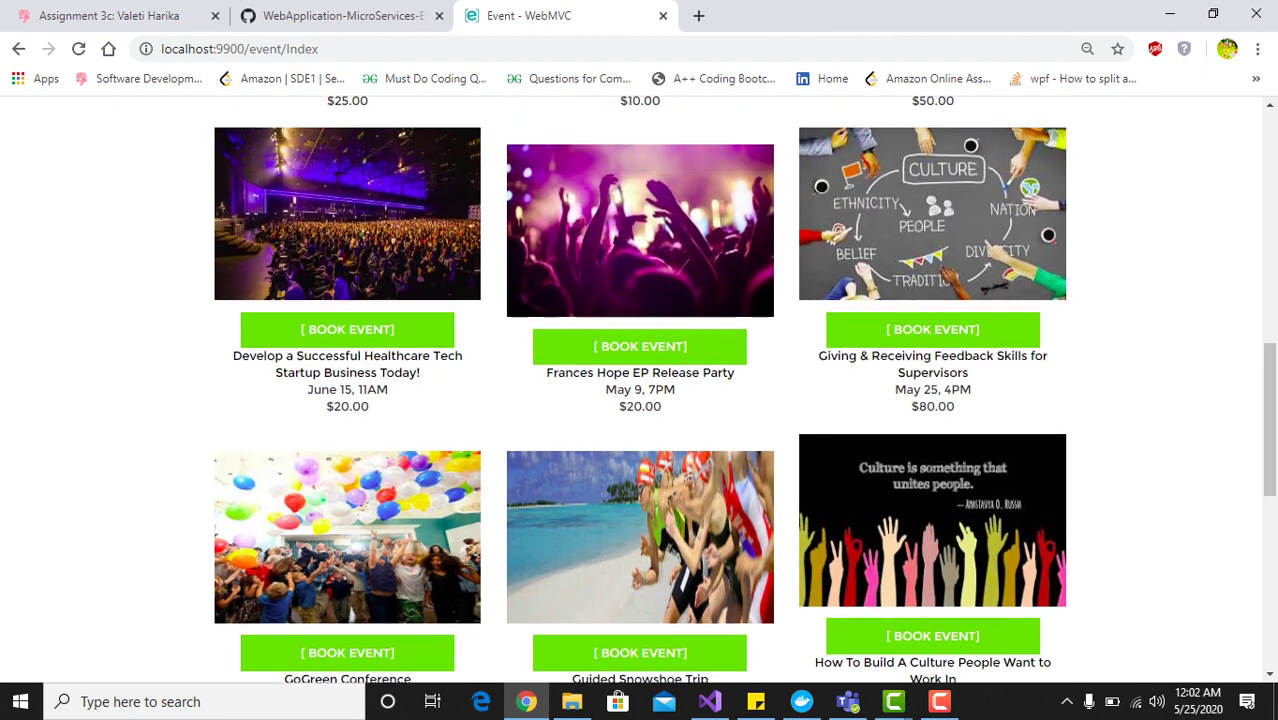
scroll(640, 390, "up", 1)
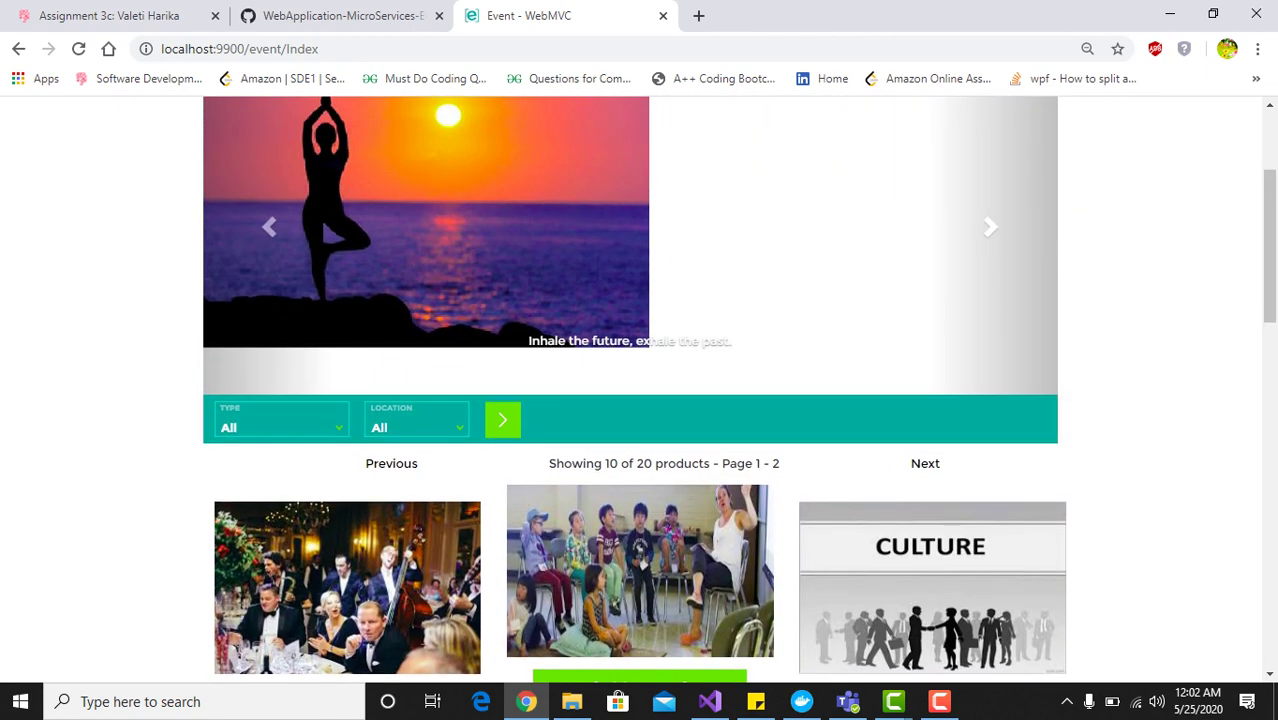
left_click(925, 463)
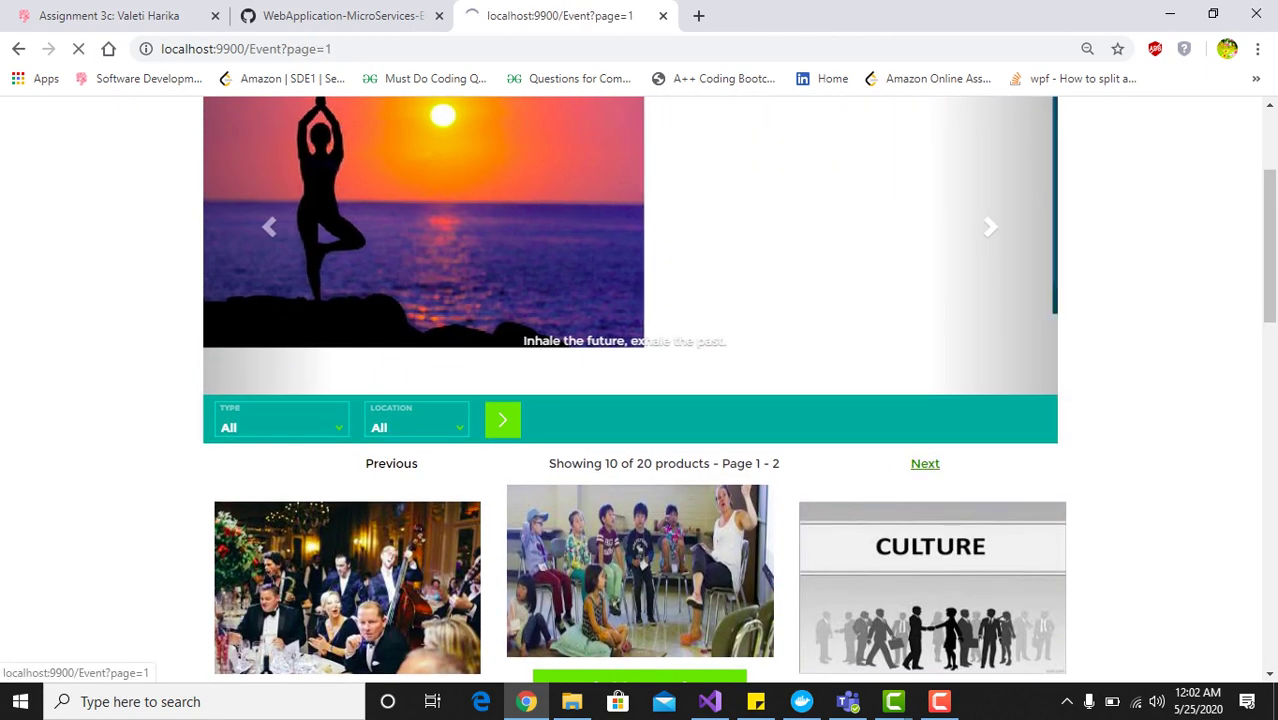
Return from the second page to the first page of events
scroll(640, 390, "down", 8)
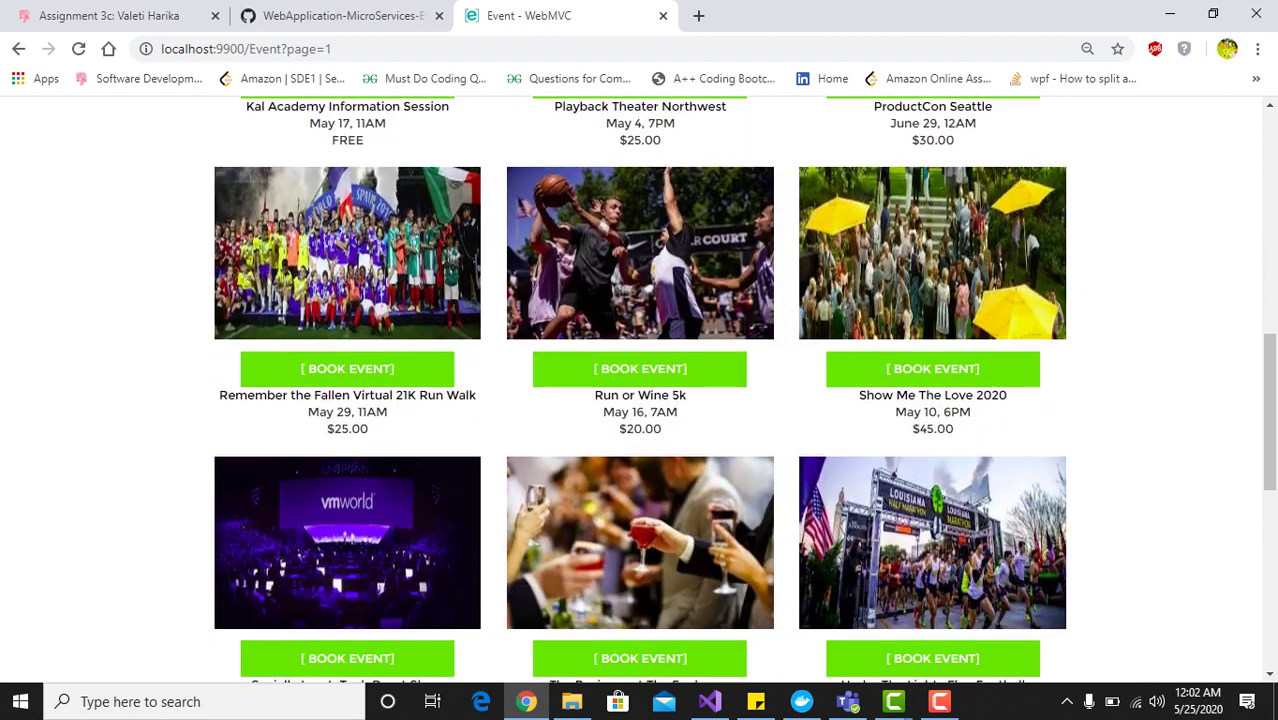
scroll(640, 390, "down", 1)
scroll(640, 390, "up", 7)
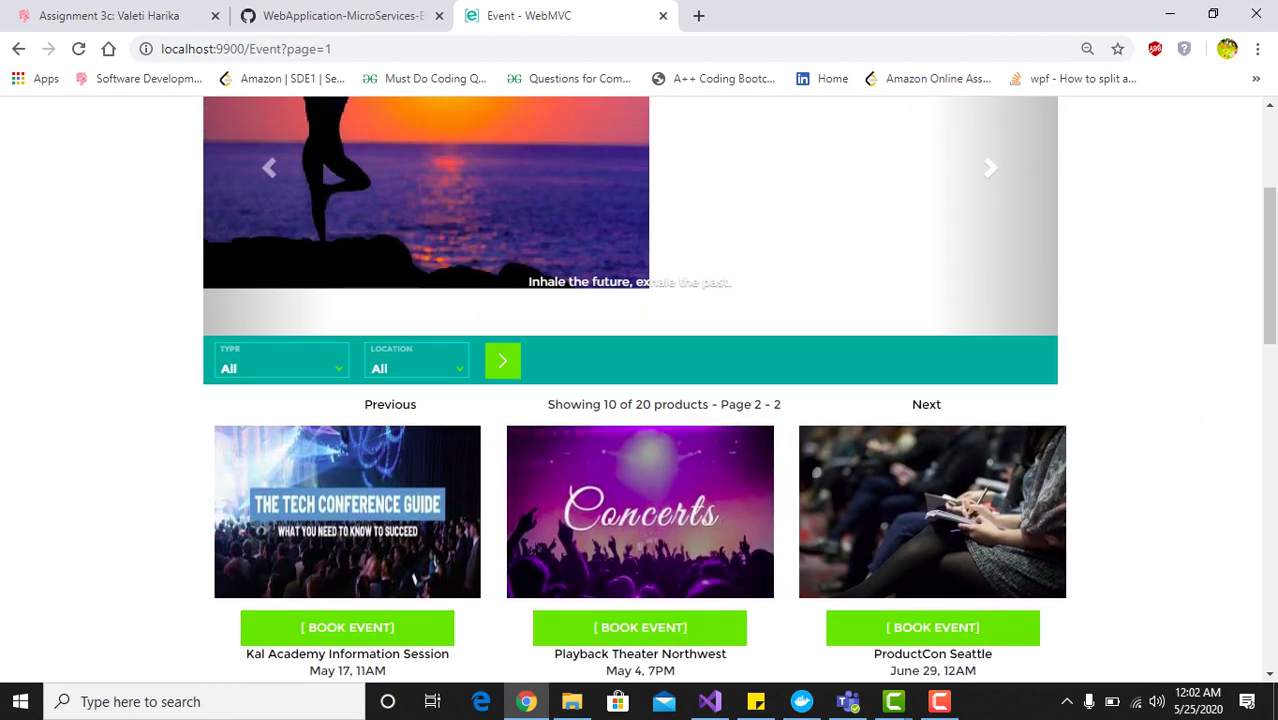
left_click(390, 404)
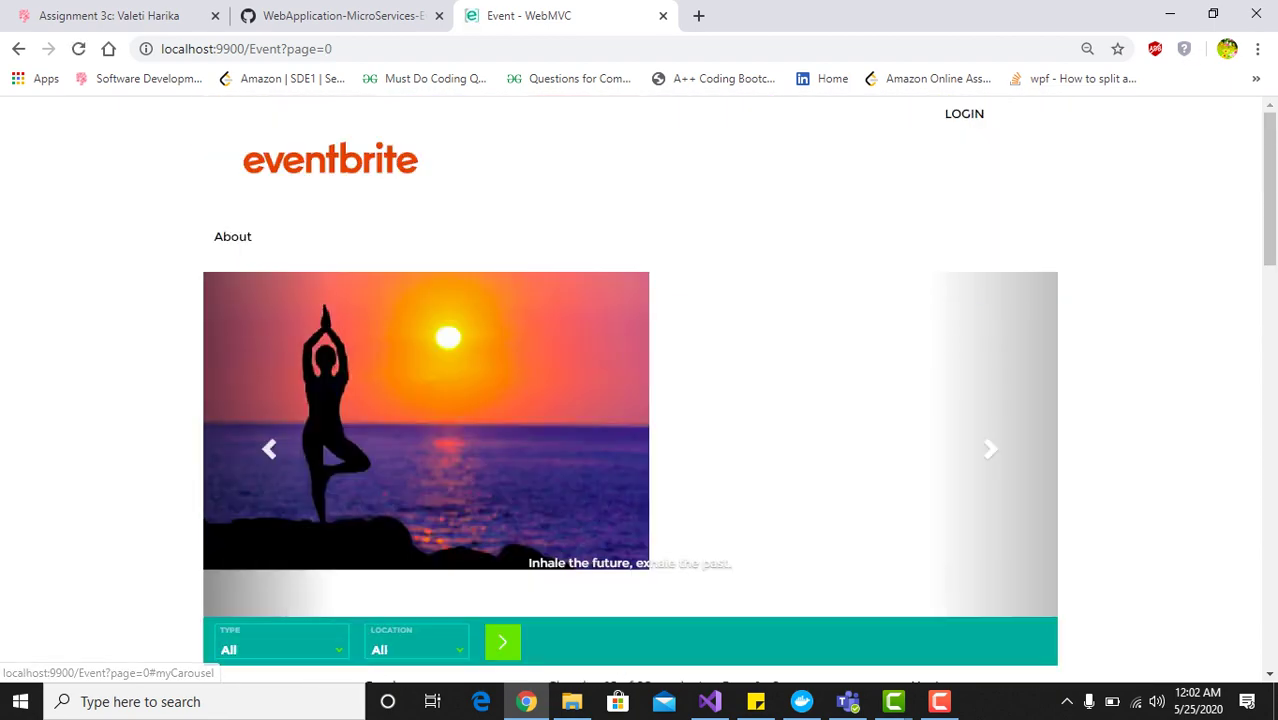
Filter the event listing by the Redmond location, leaving three events
scroll(640, 390, "down", 4)
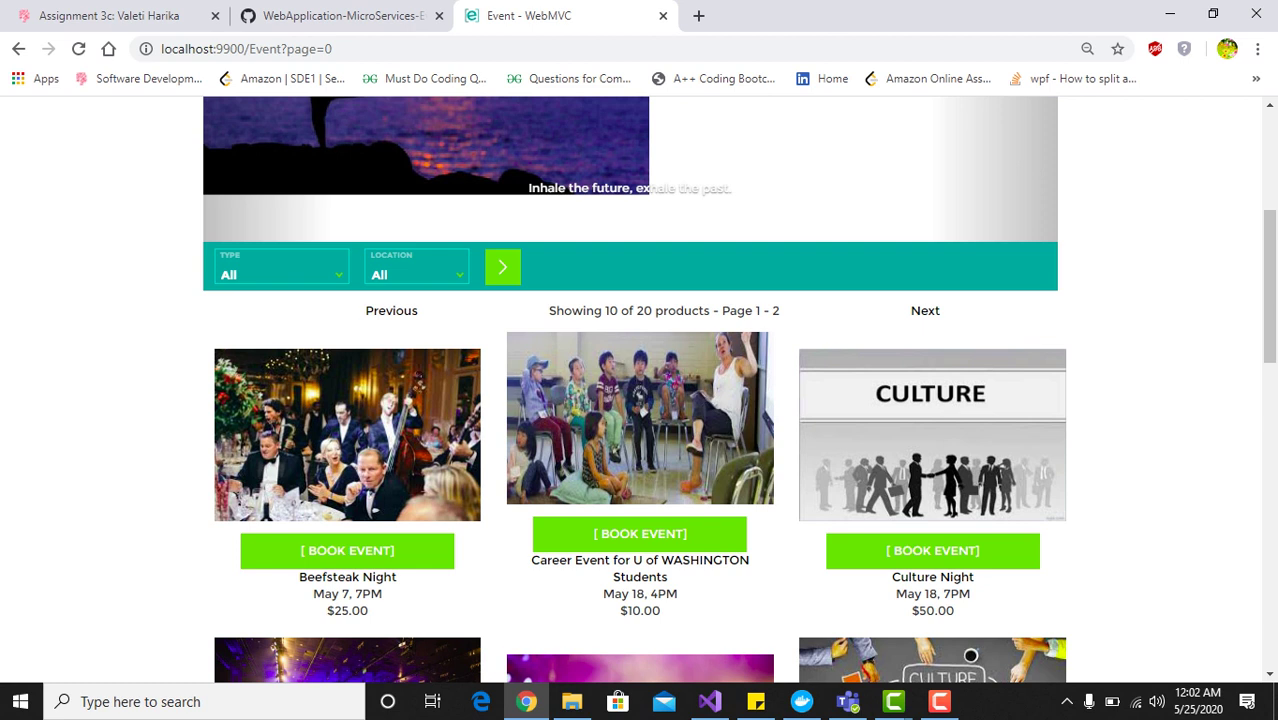
left_click(415, 268)
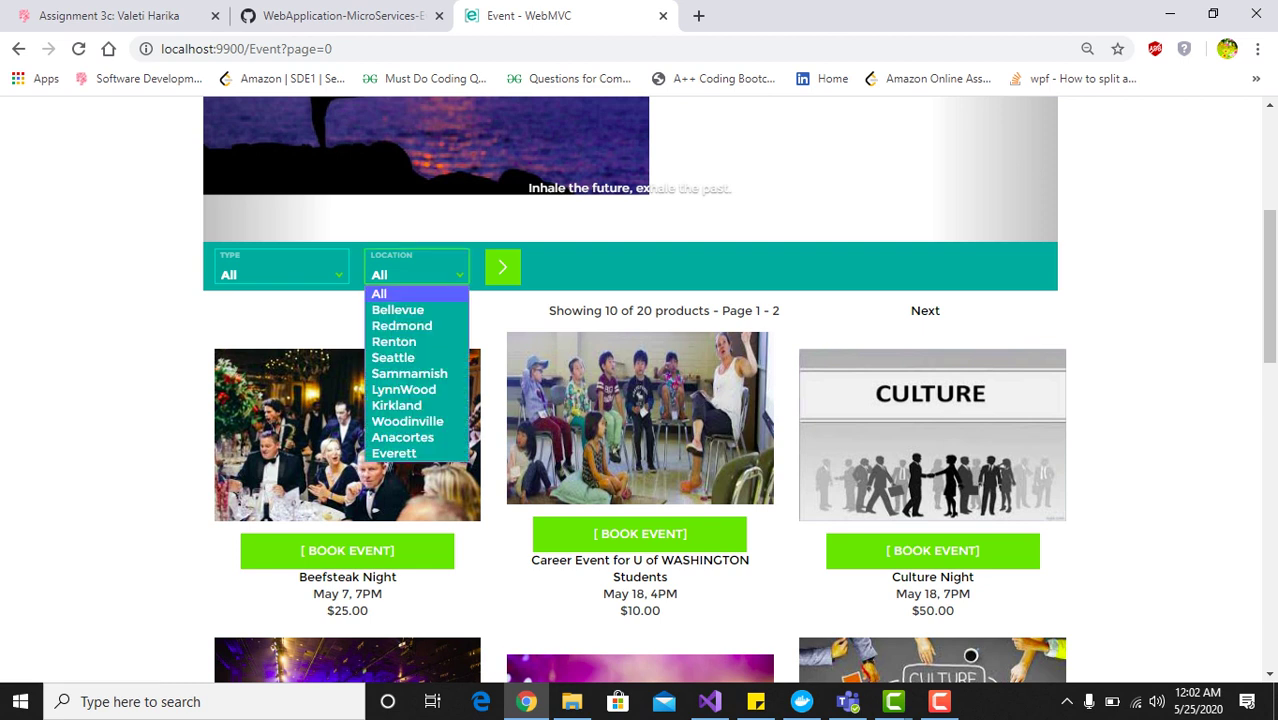
left_click(280, 268)
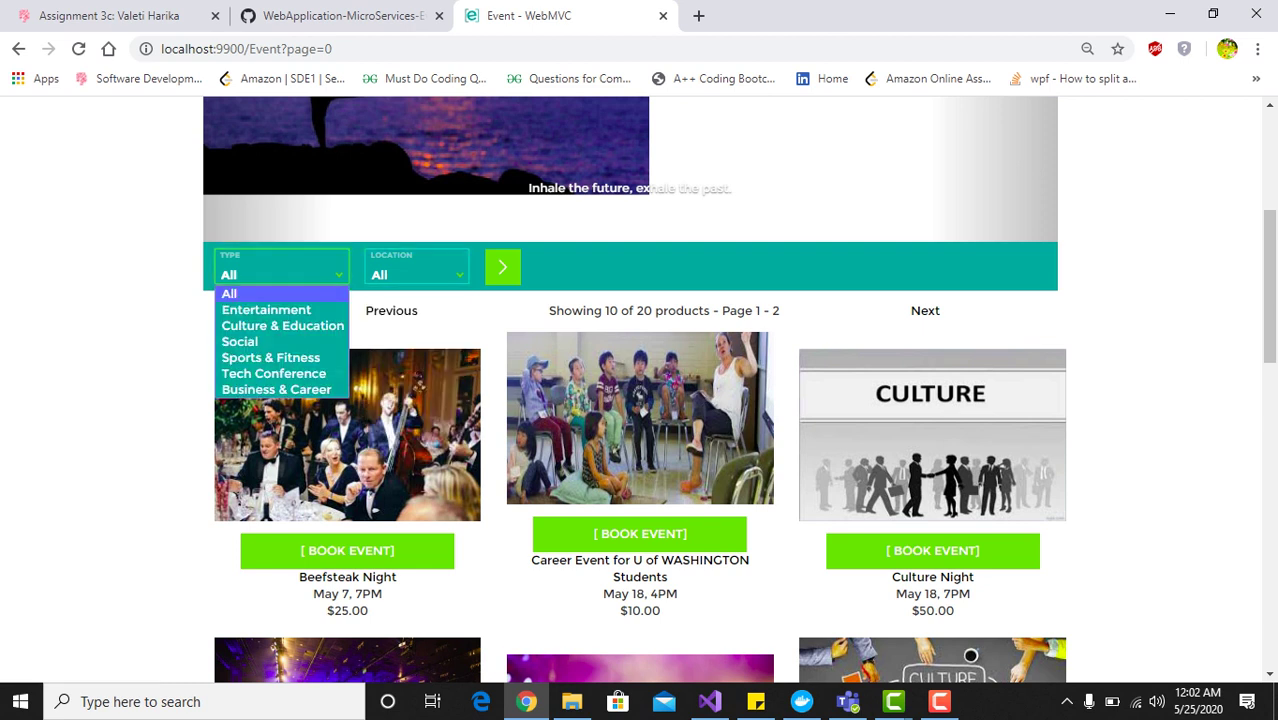
left_click(415, 268)
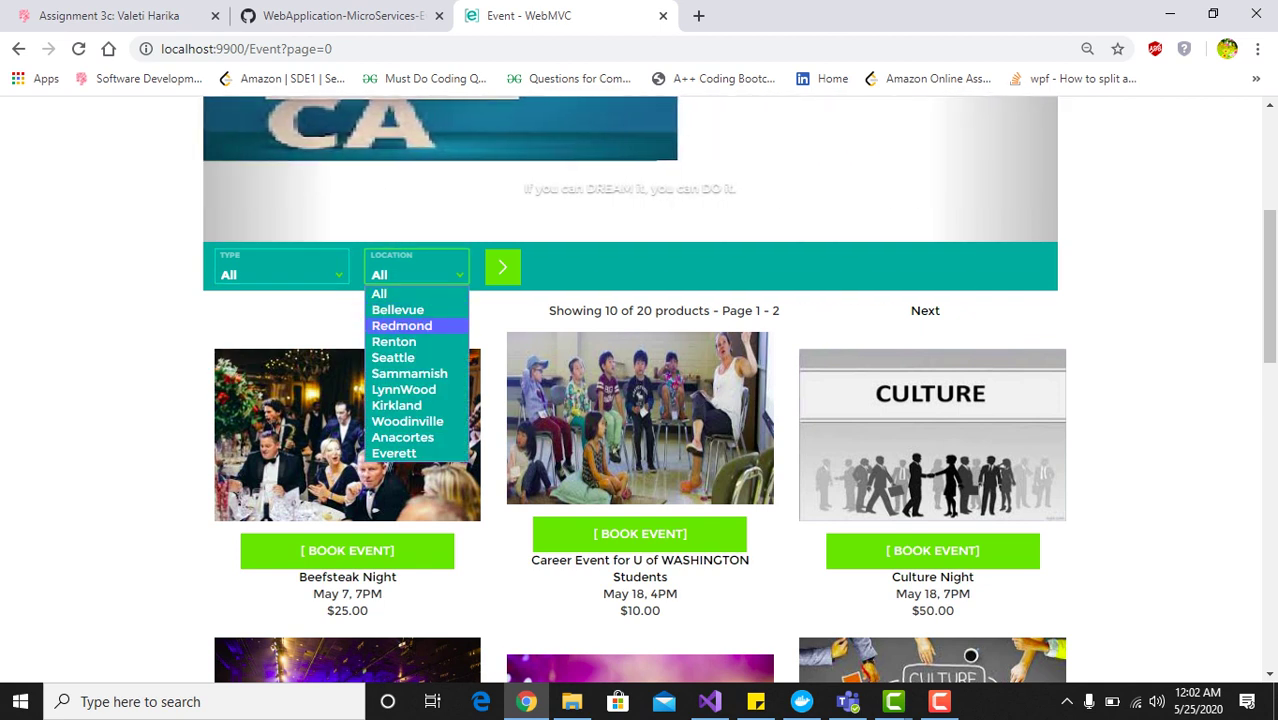
key("Return")
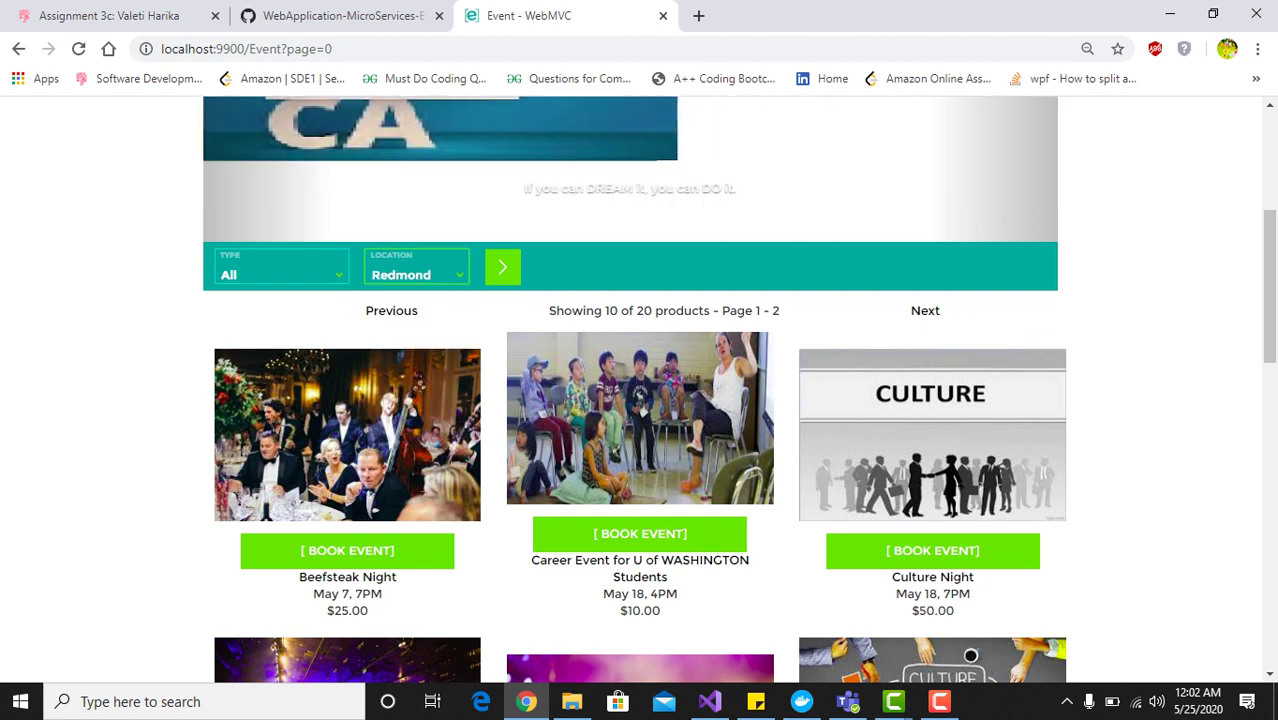
left_click(502, 266)
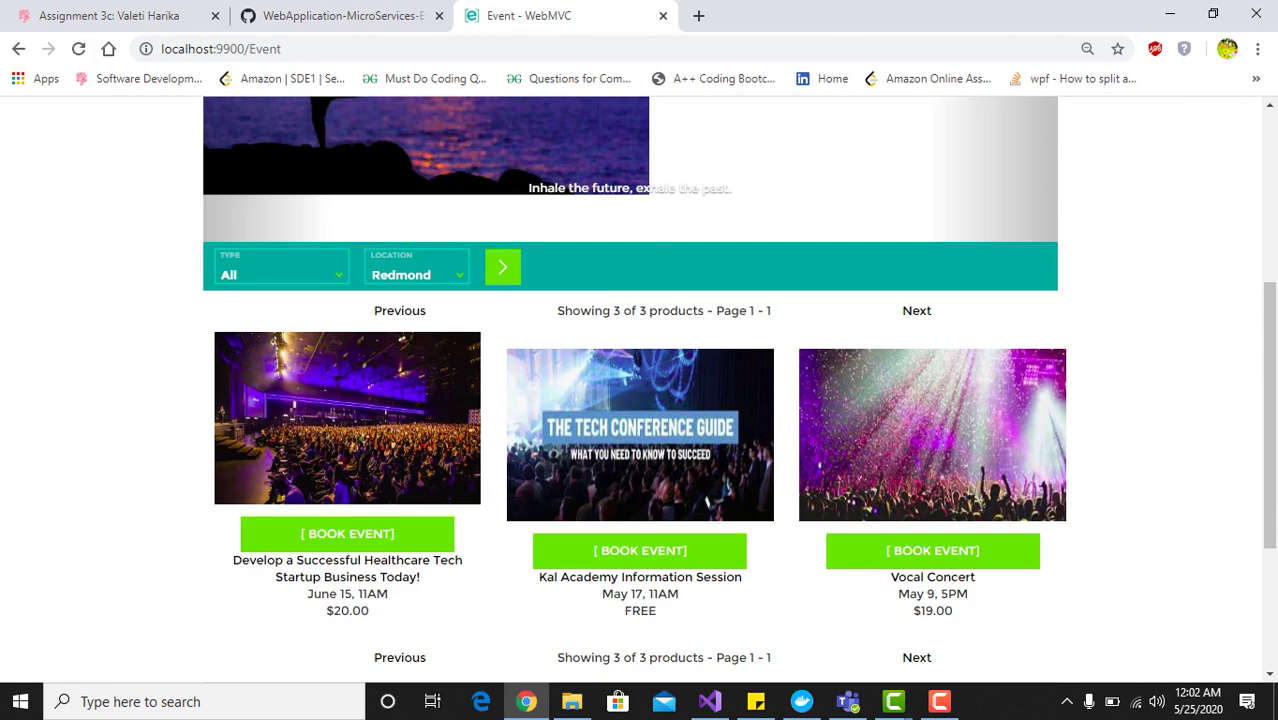
scroll(640, 390, "down", 2)
scroll(640, 390, "up", 2)
Set the Location filter back to All and rerun the search
left_click(417, 273)
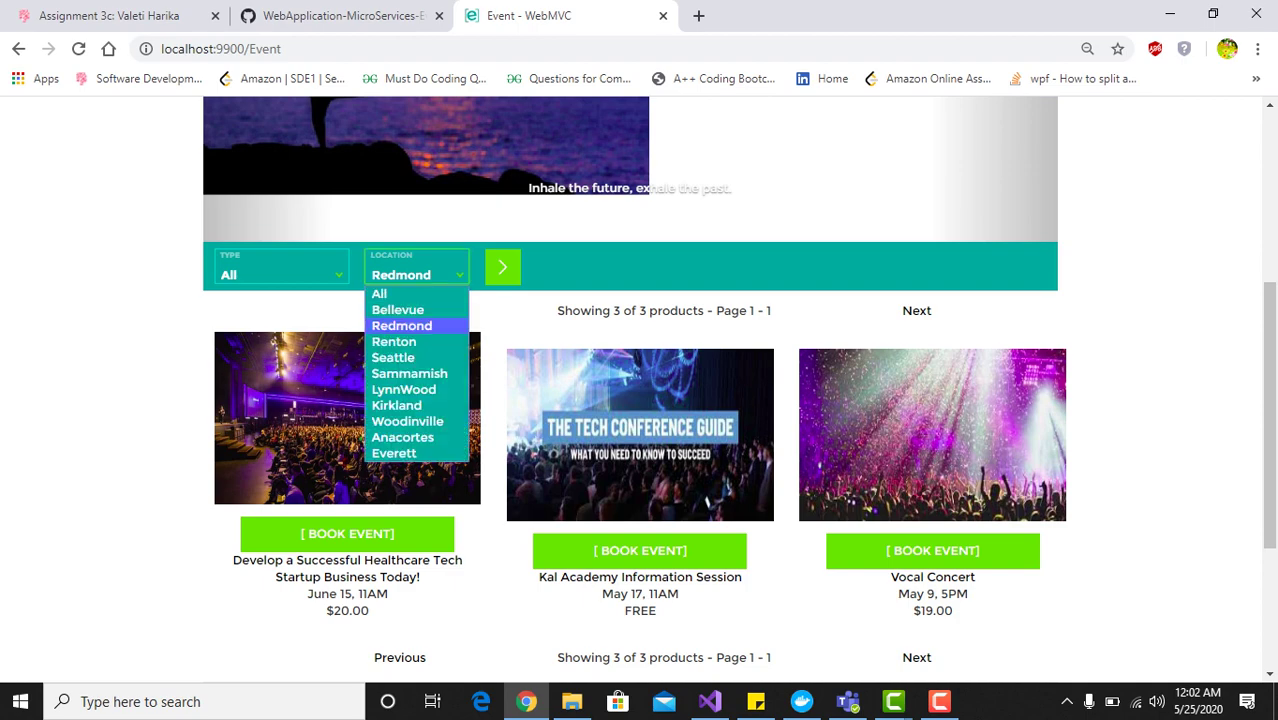
left_click(379, 293)
left_click(502, 266)
scroll(640, 390, "down", 8)
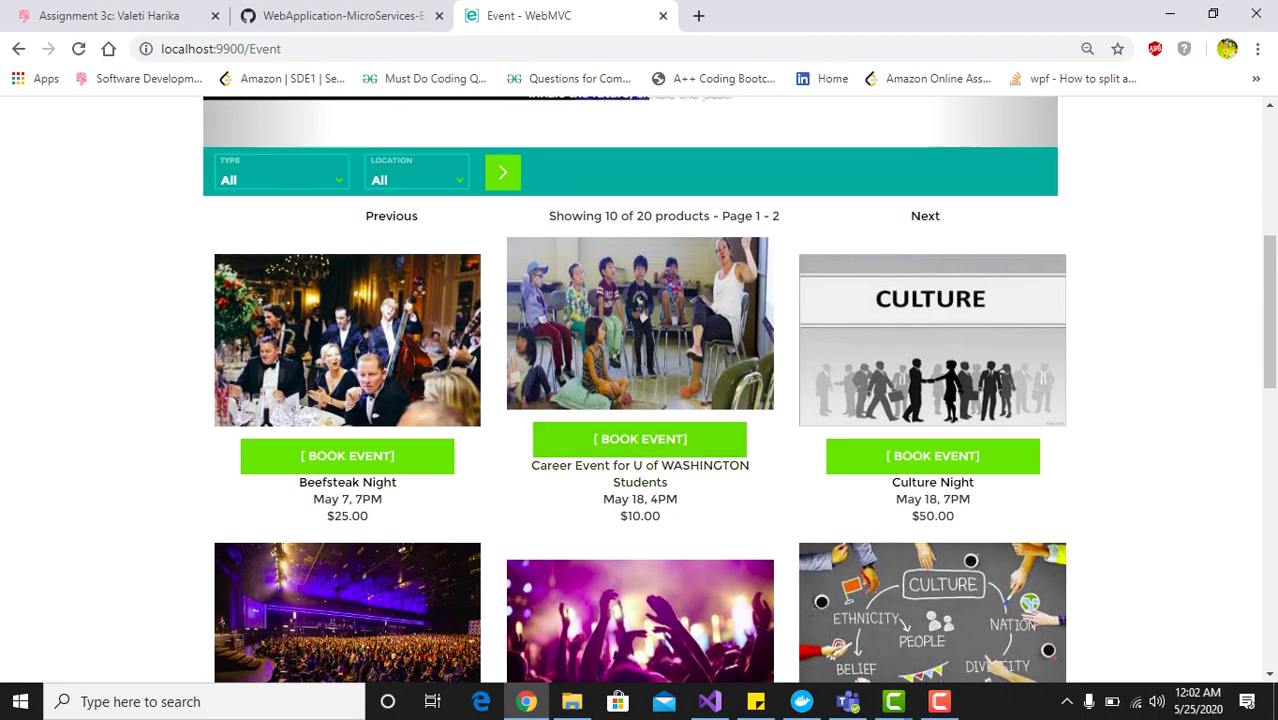
scroll(640, 390, "up", 10)
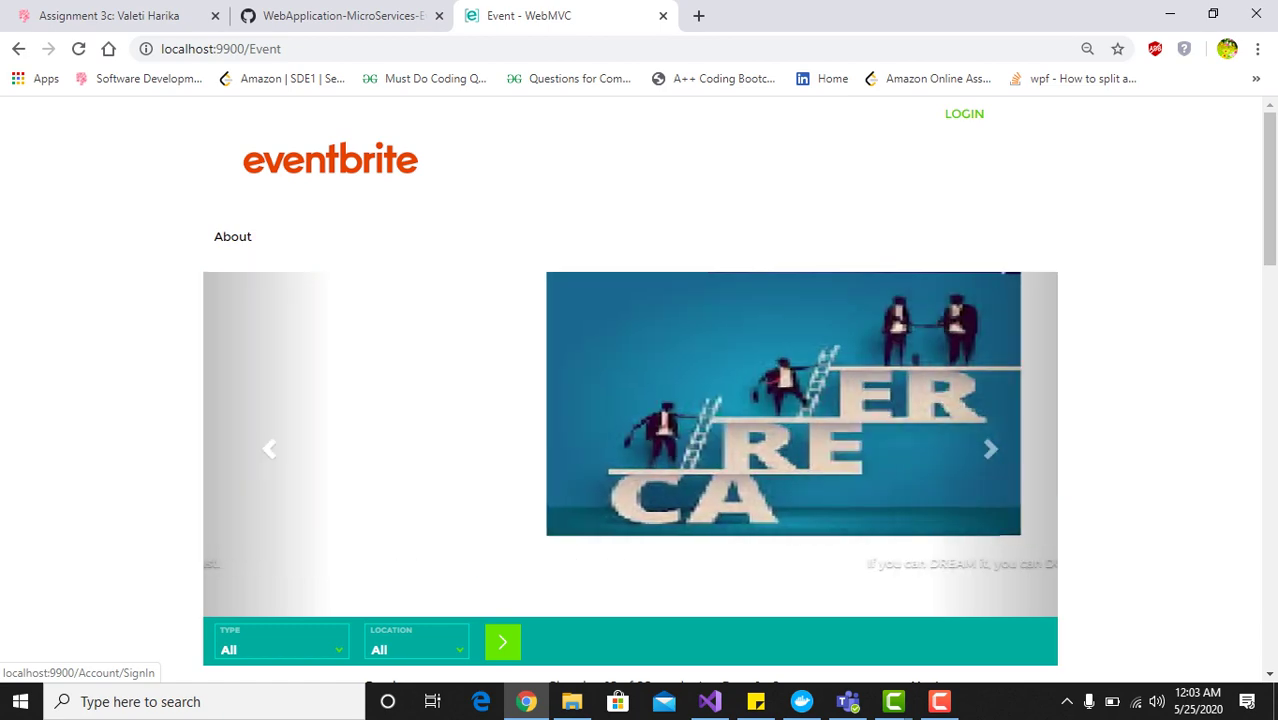
scroll(640, 400, "down", 4)
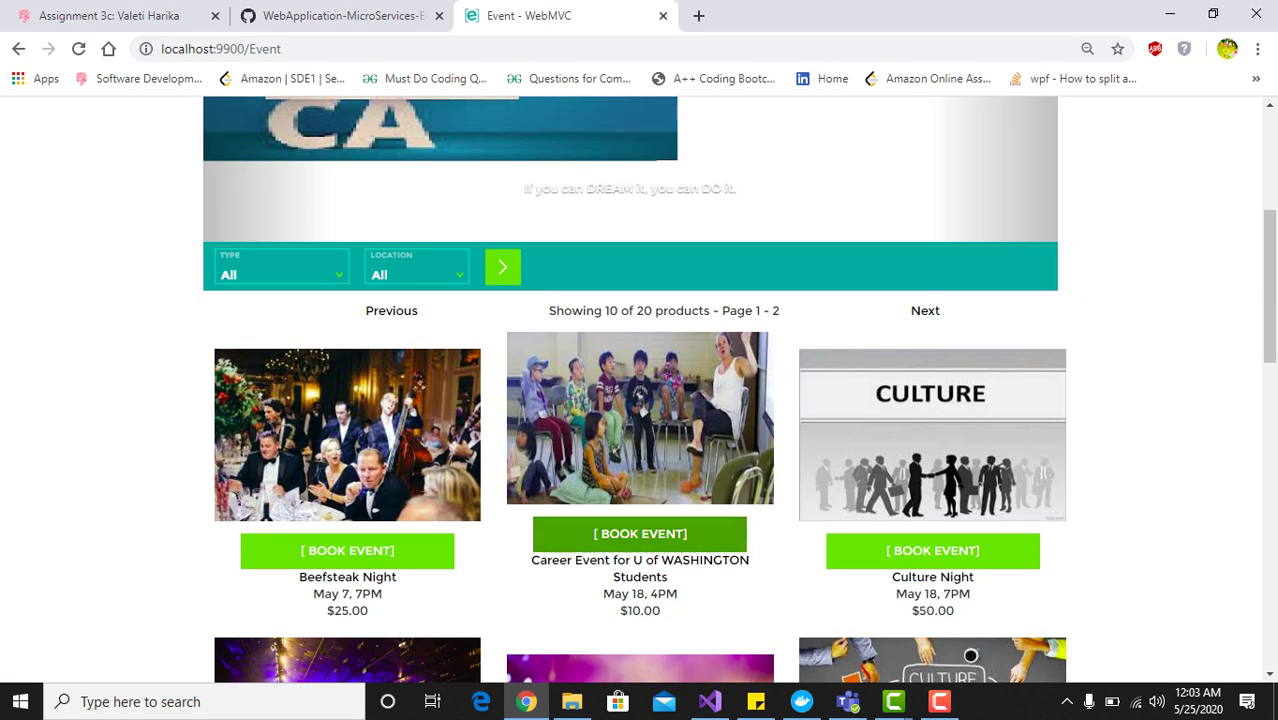
scroll(930, 545, "down", 3)
scroll(640, 400, "down", 9)
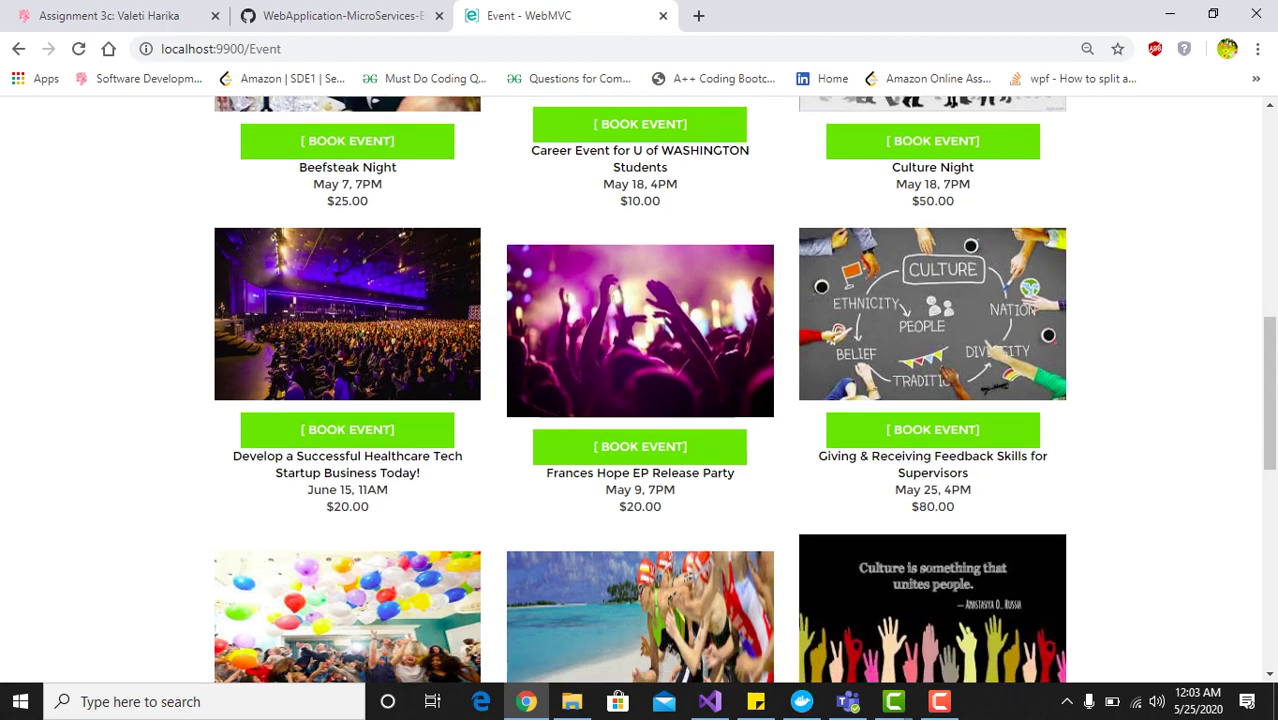
scroll(640, 400, "up", 7)
scroll(640, 400, "up", 8)
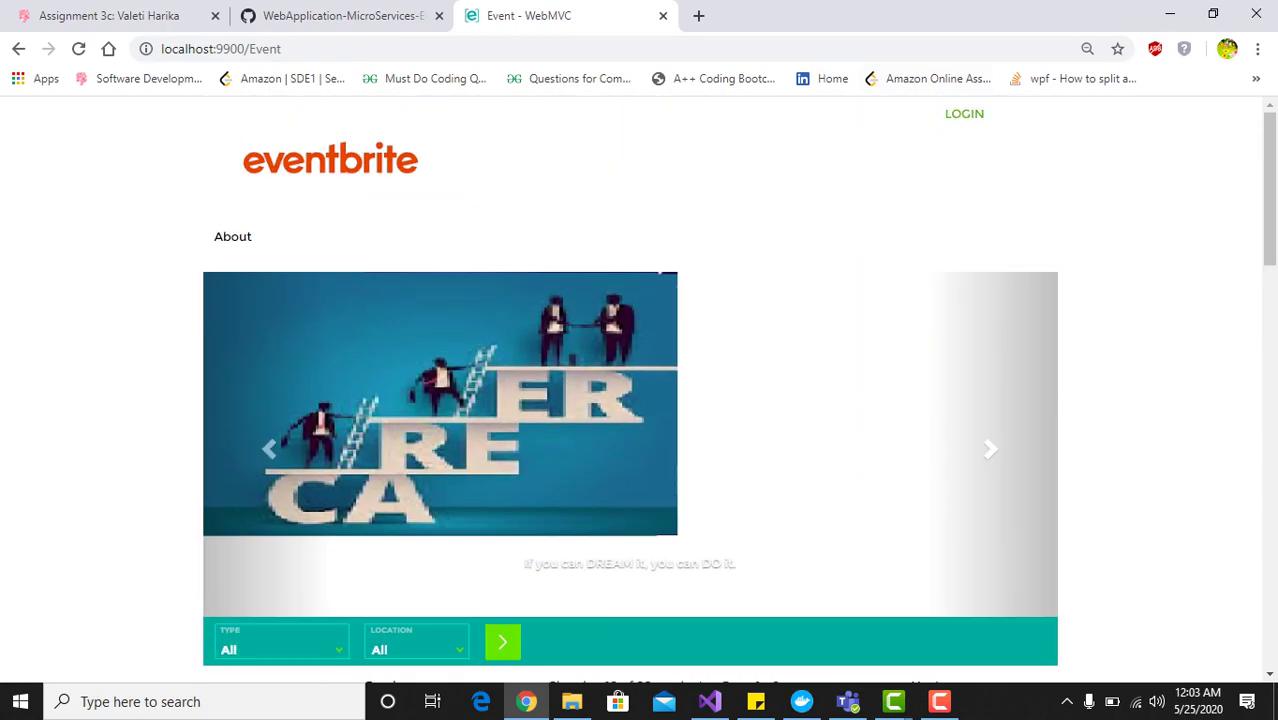
left_click(964, 113)
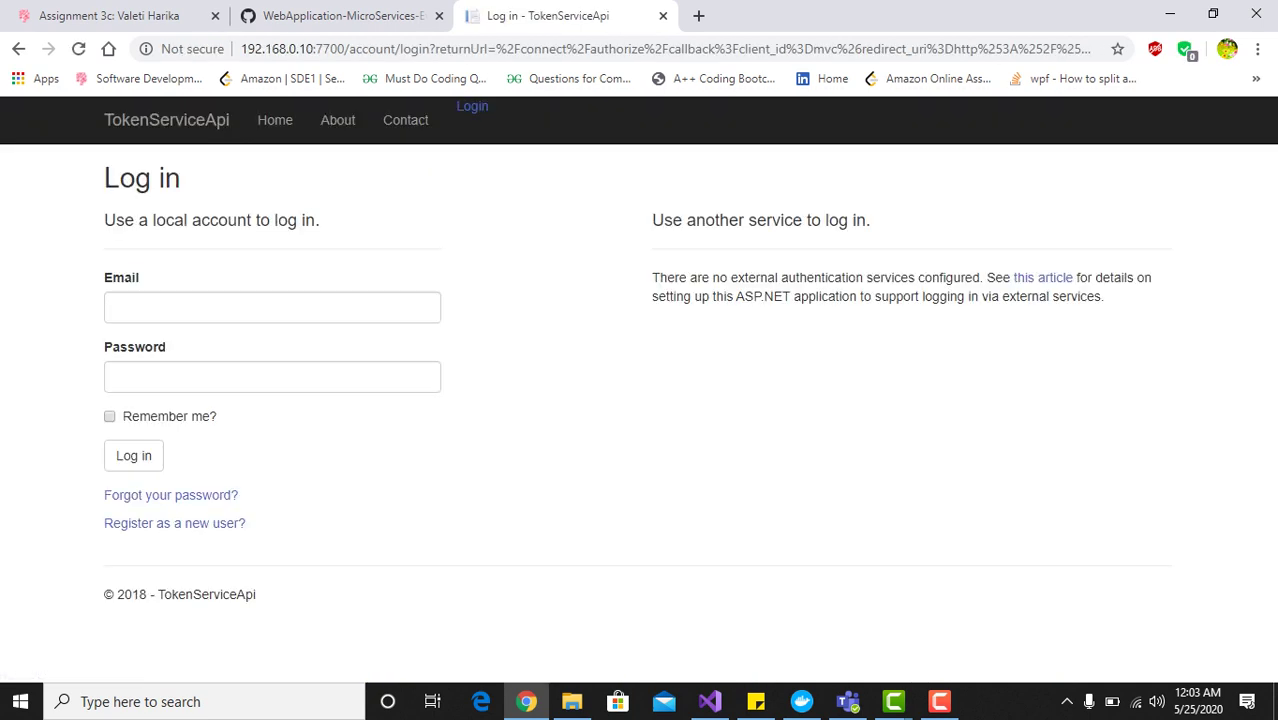
Log in with the saved account e-mail and the account password
left_click(272, 307)
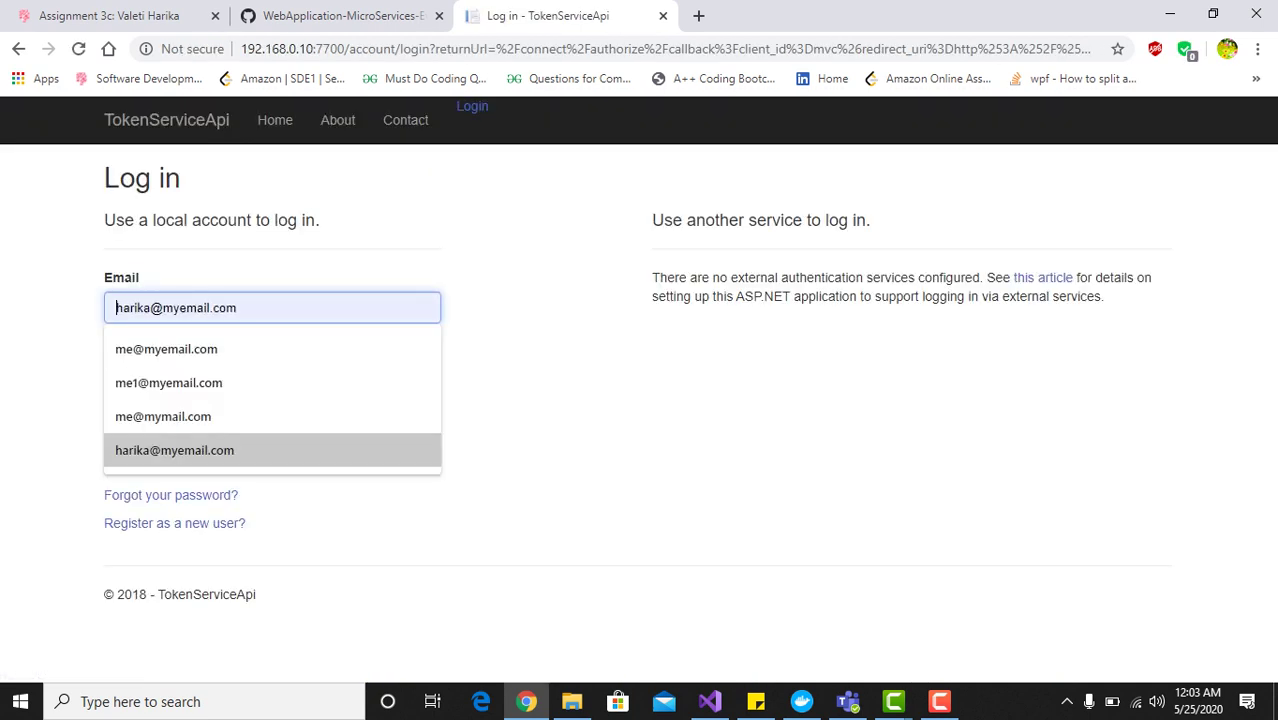
left_click(174, 450)
left_click(272, 376)
type("Pass123")
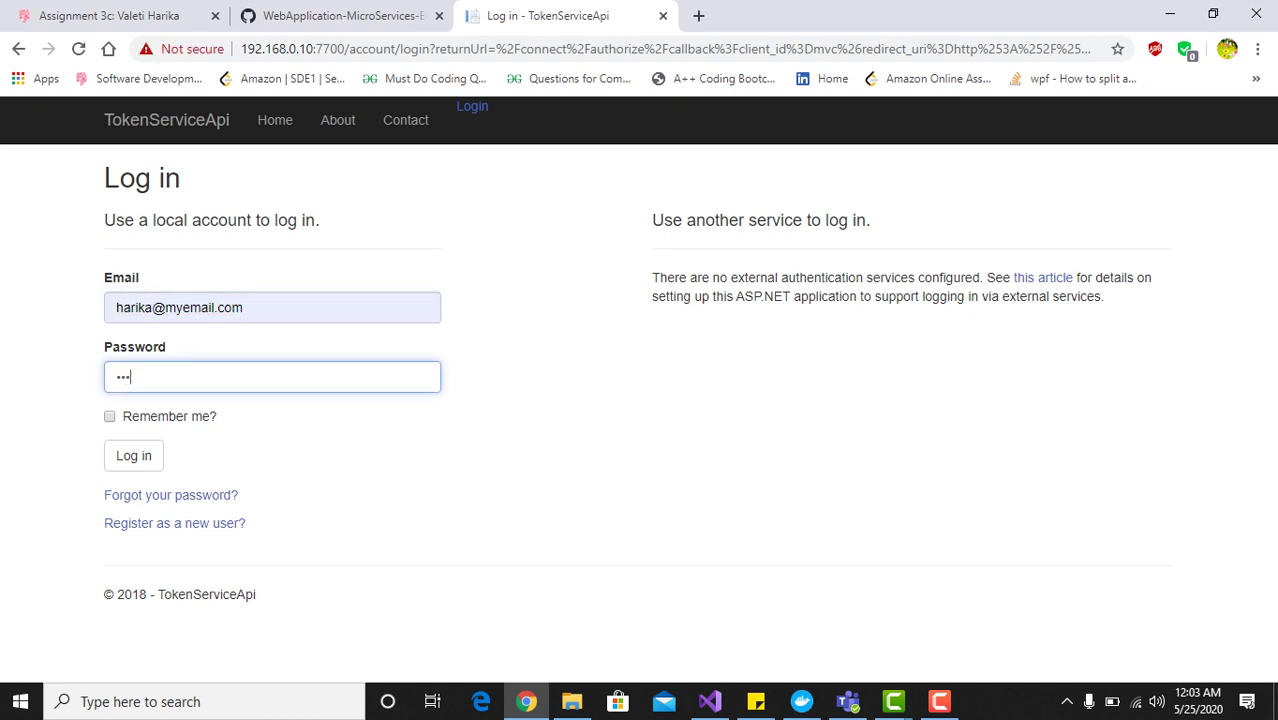
type("!!")
left_click(133, 455)
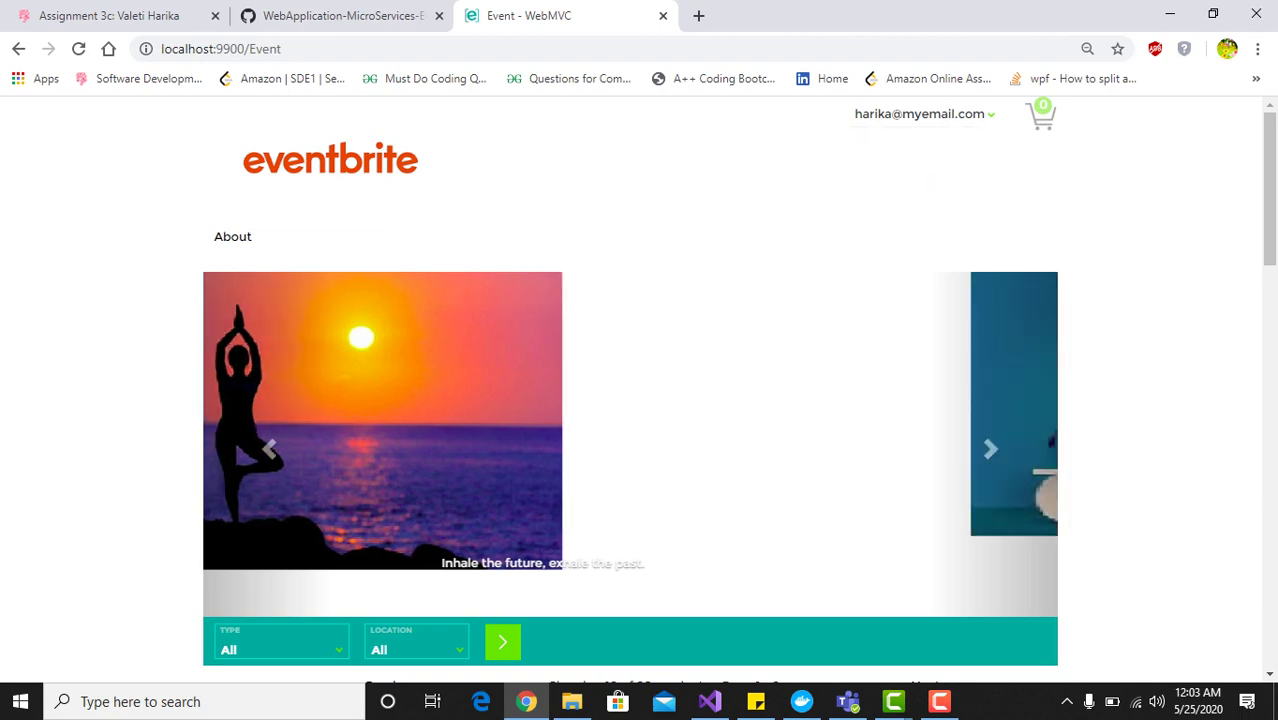
Book Beefsteak Night from the event grid, putting one event in the cart
scroll(640, 390, "down", 6)
scroll(640, 390, "down", 10)
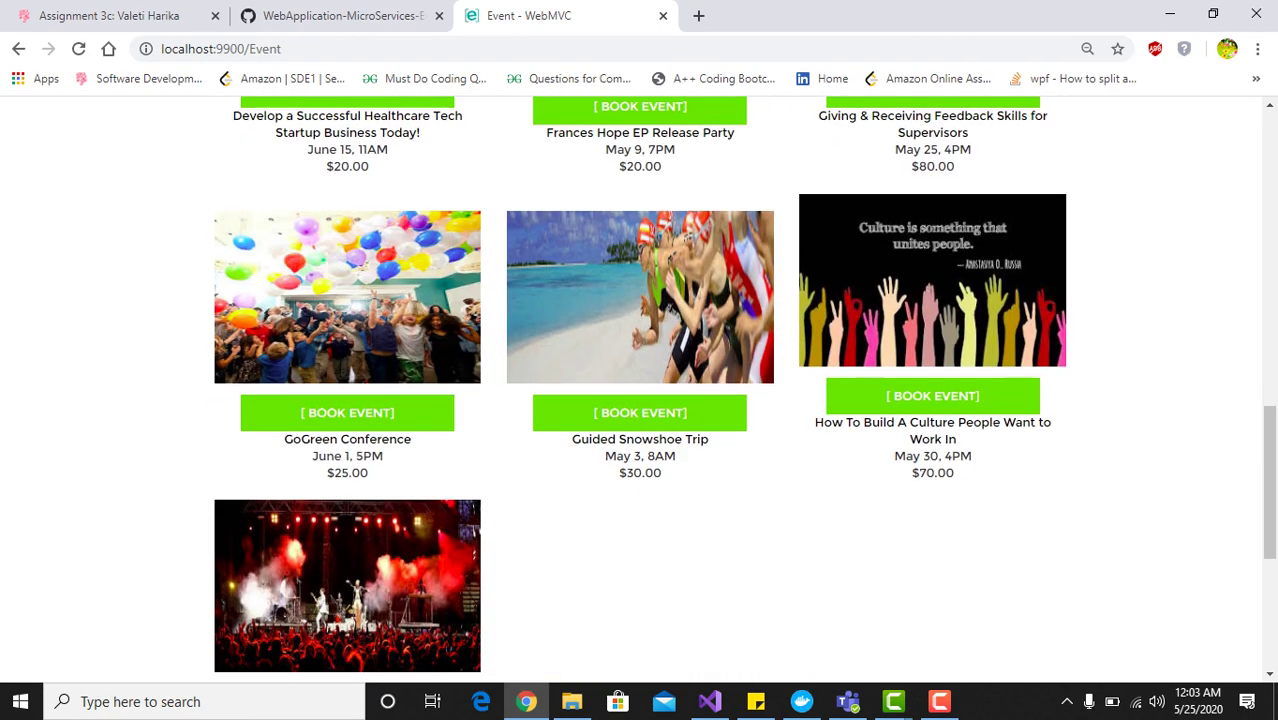
scroll(640, 390, "up", 7)
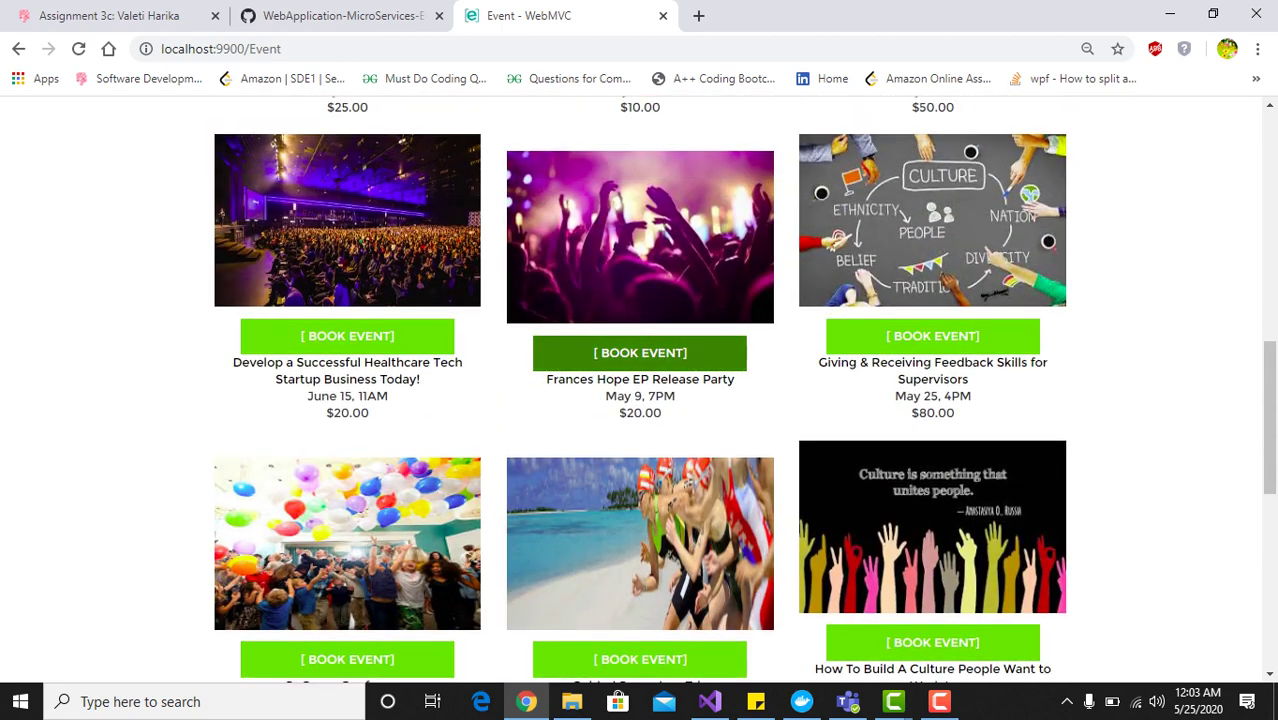
scroll(640, 390, "up", 1)
scroll(347, 328, "up", 2)
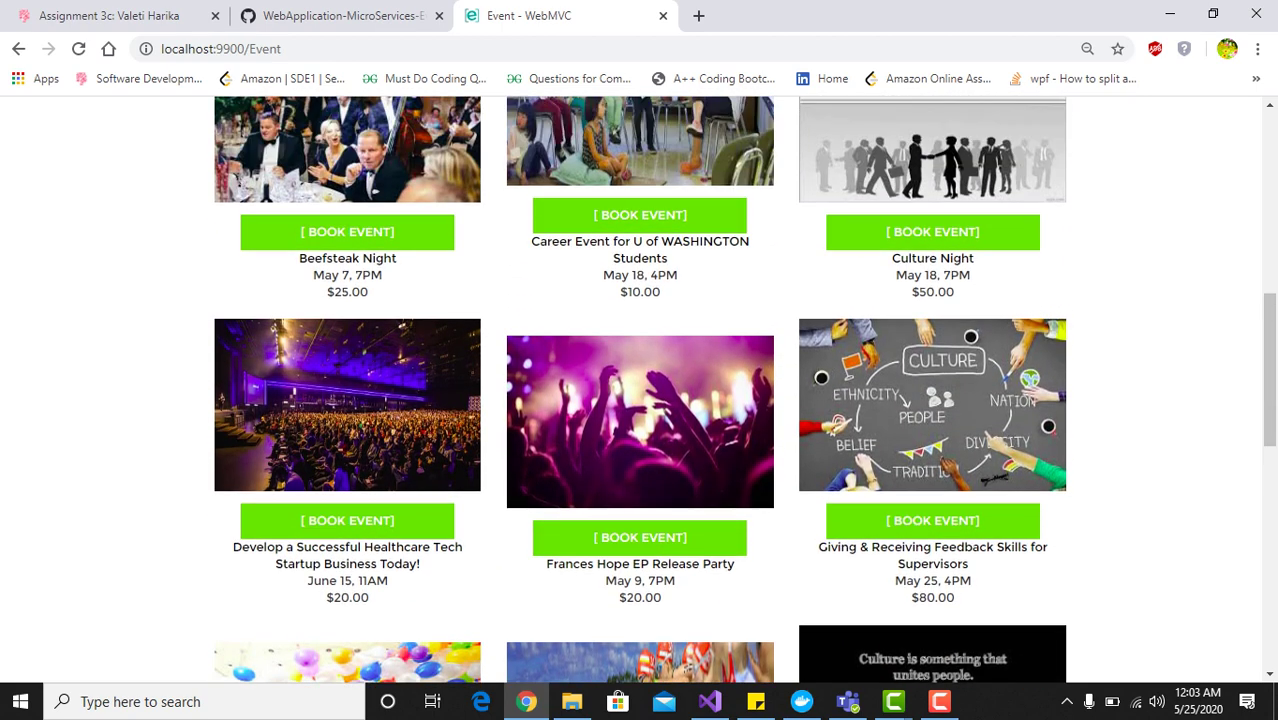
left_click(347, 328)
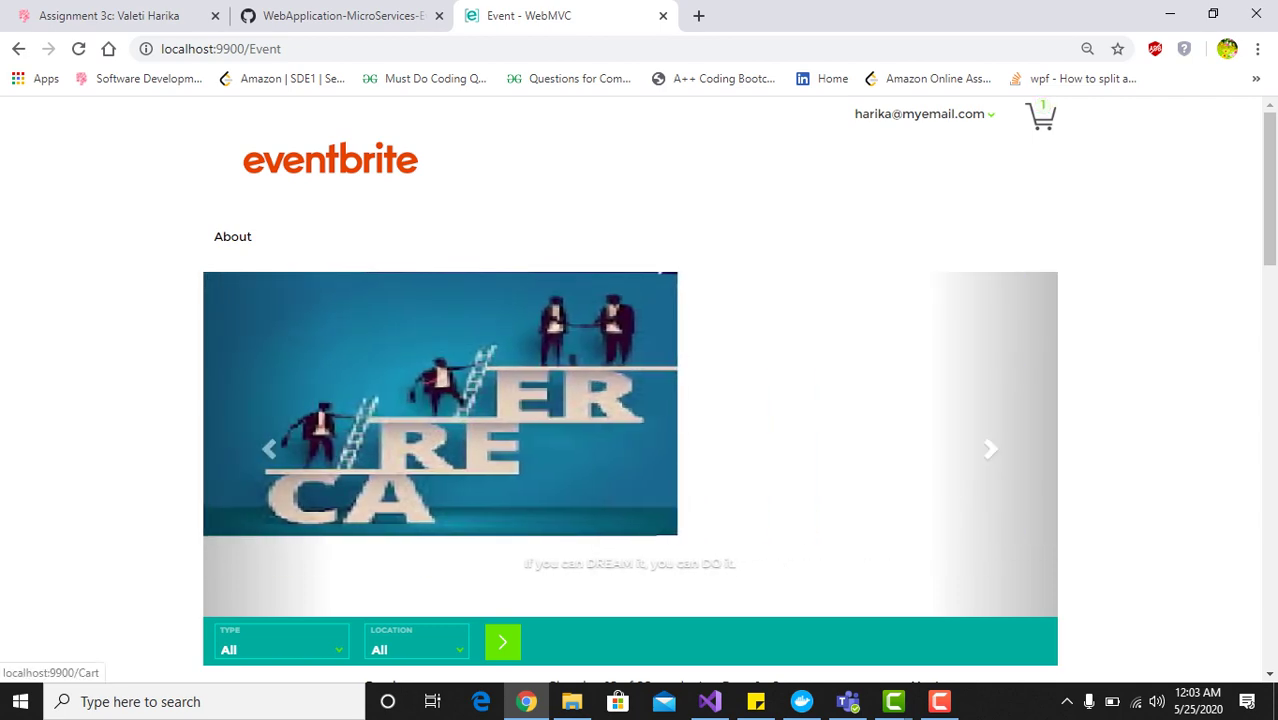
scroll(630, 400, "down", 3)
scroll(640, 400, "down", 4)
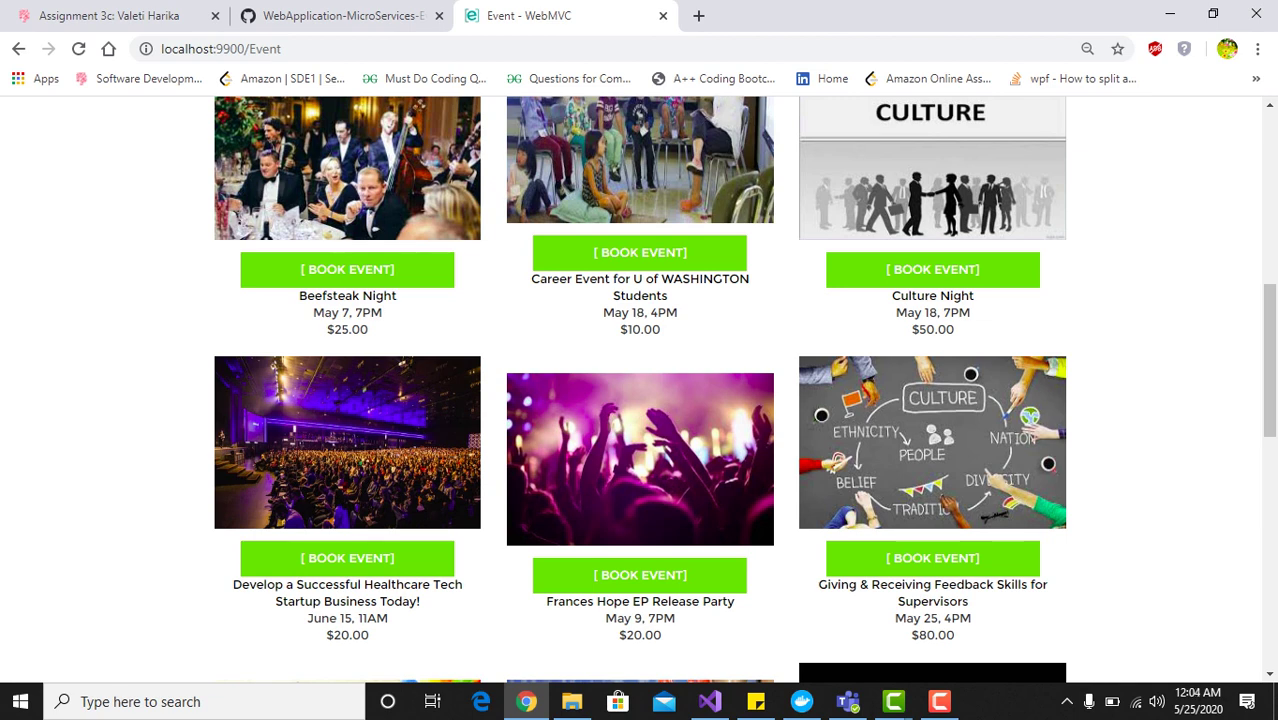
Review the Develop a Successful Healthcare Tech Startup details and book it, making two cart events
left_click(347, 442)
scroll(639, 388, "down", 1)
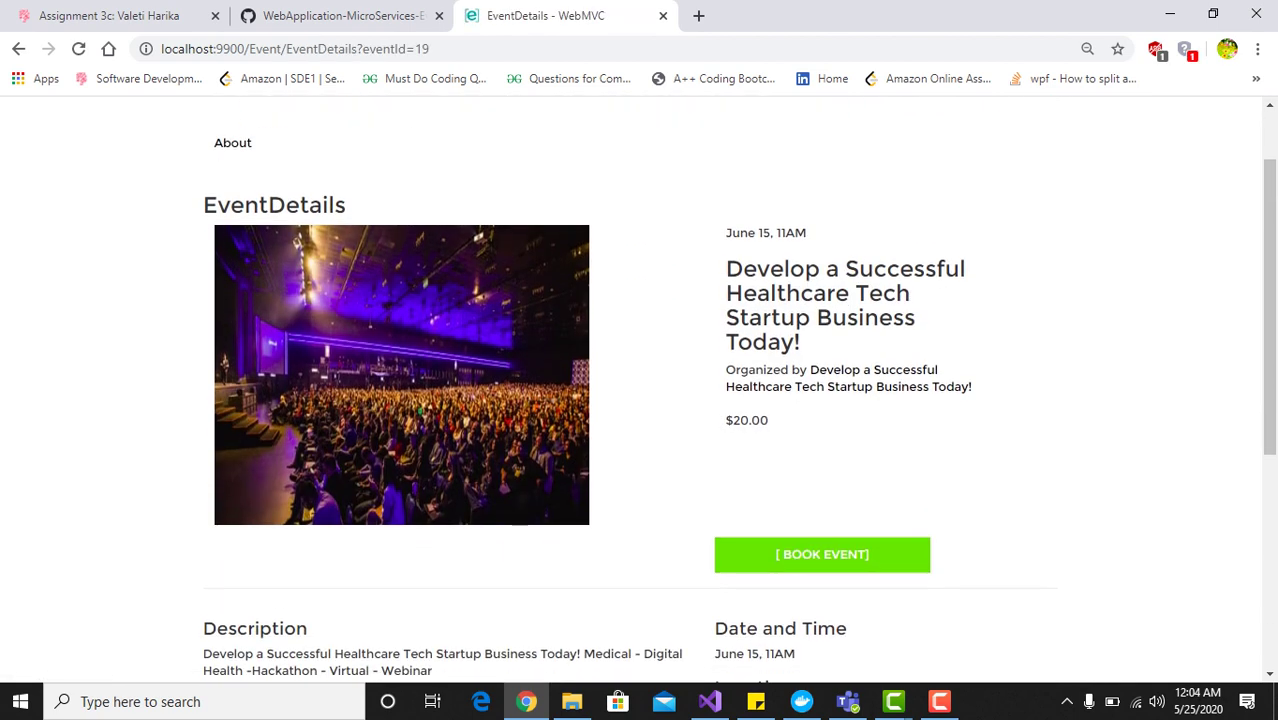
scroll(639, 393, "down", 1)
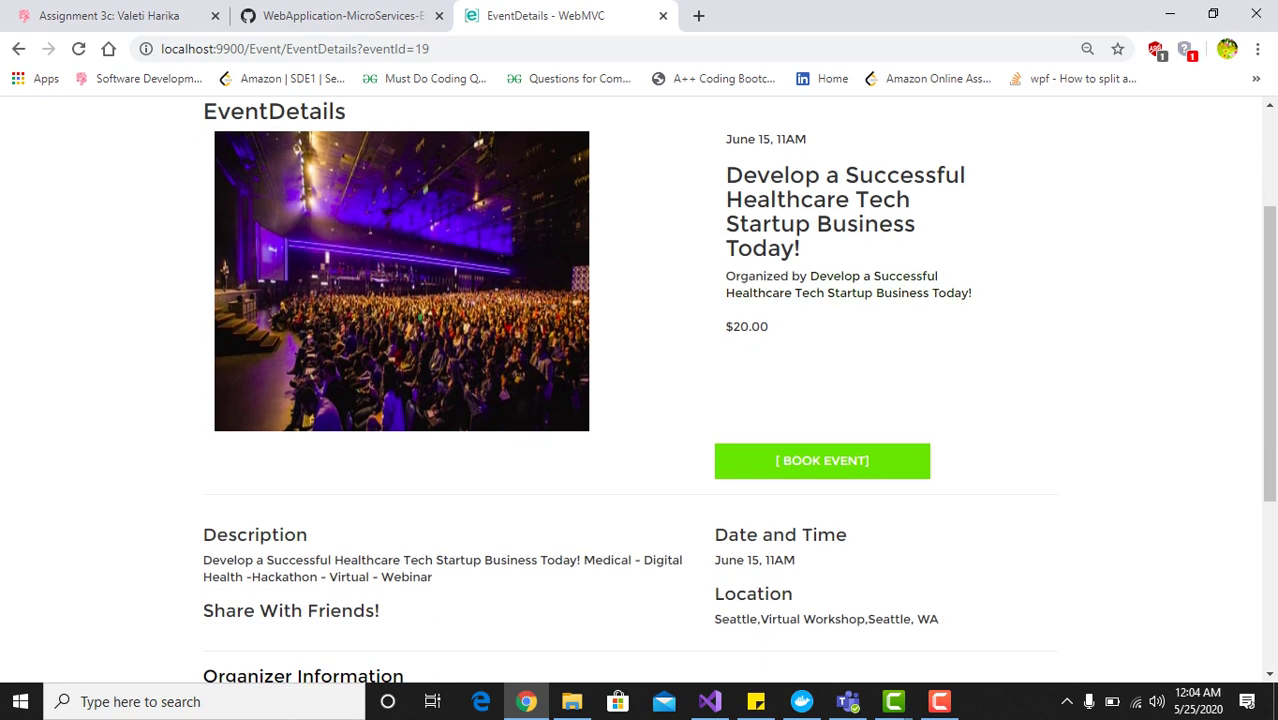
scroll(639, 388, "down", 2)
scroll(639, 388, "down", 2)
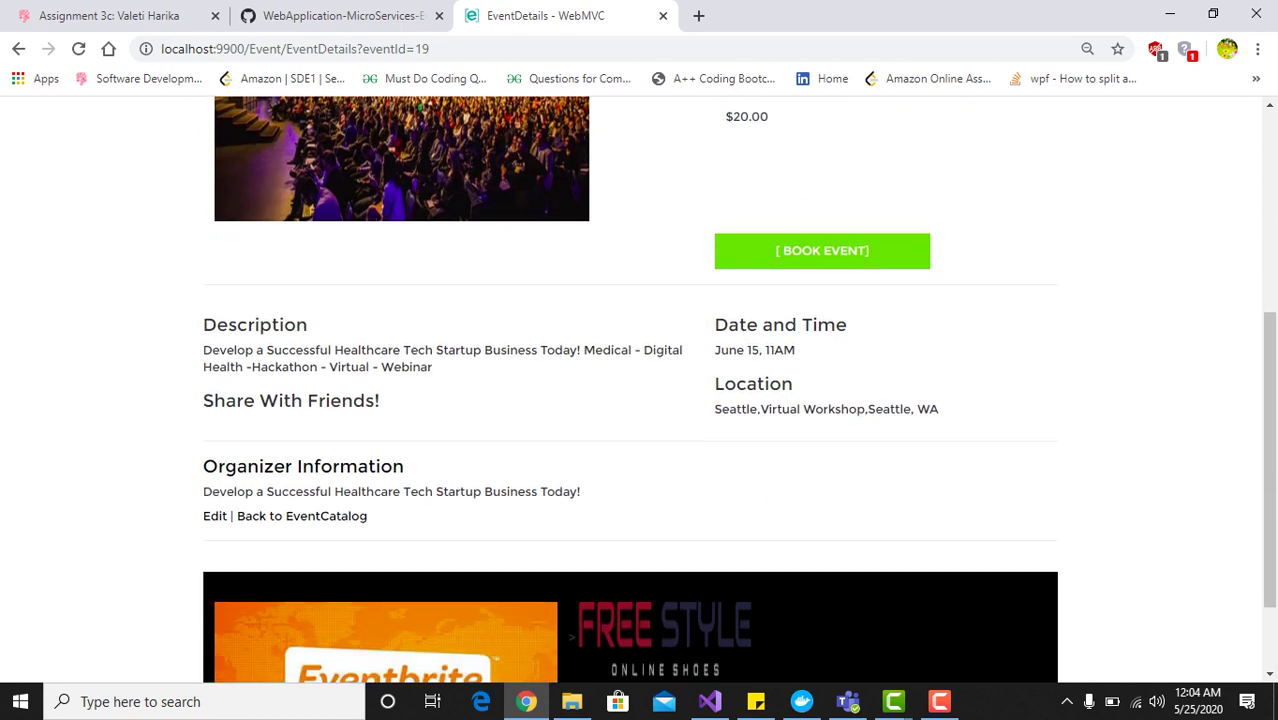
scroll(639, 388, "up", 5)
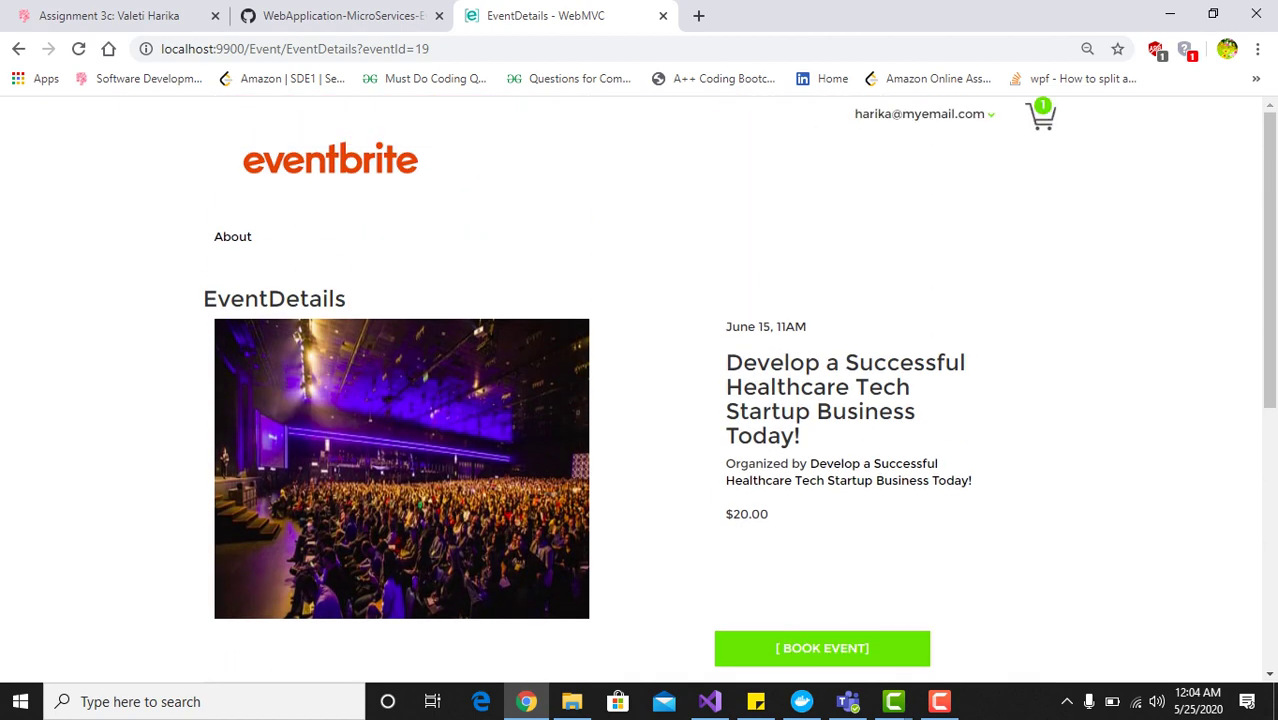
scroll(639, 388, "down", 2)
left_click(822, 460)
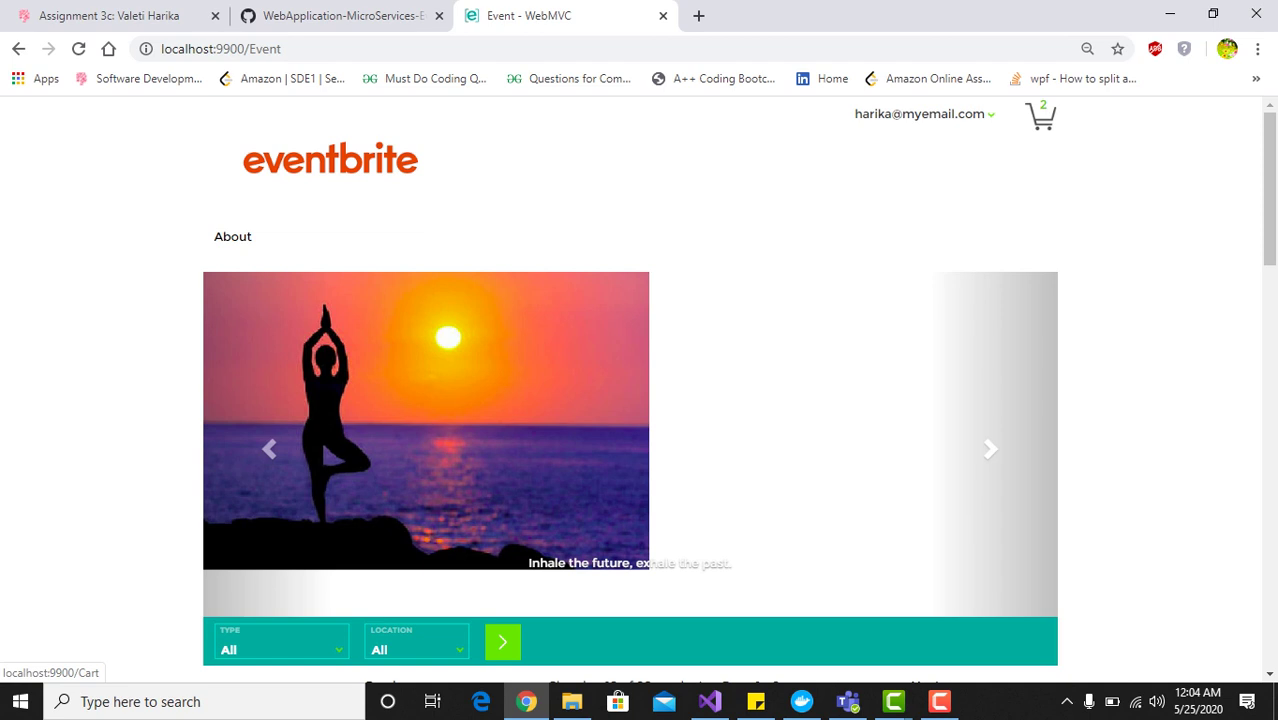
Raise Beefsteak Night to 3 tickets in the cart for $95.00 total and check out
left_click(1040, 115)
scroll(640, 400, "down", 1)
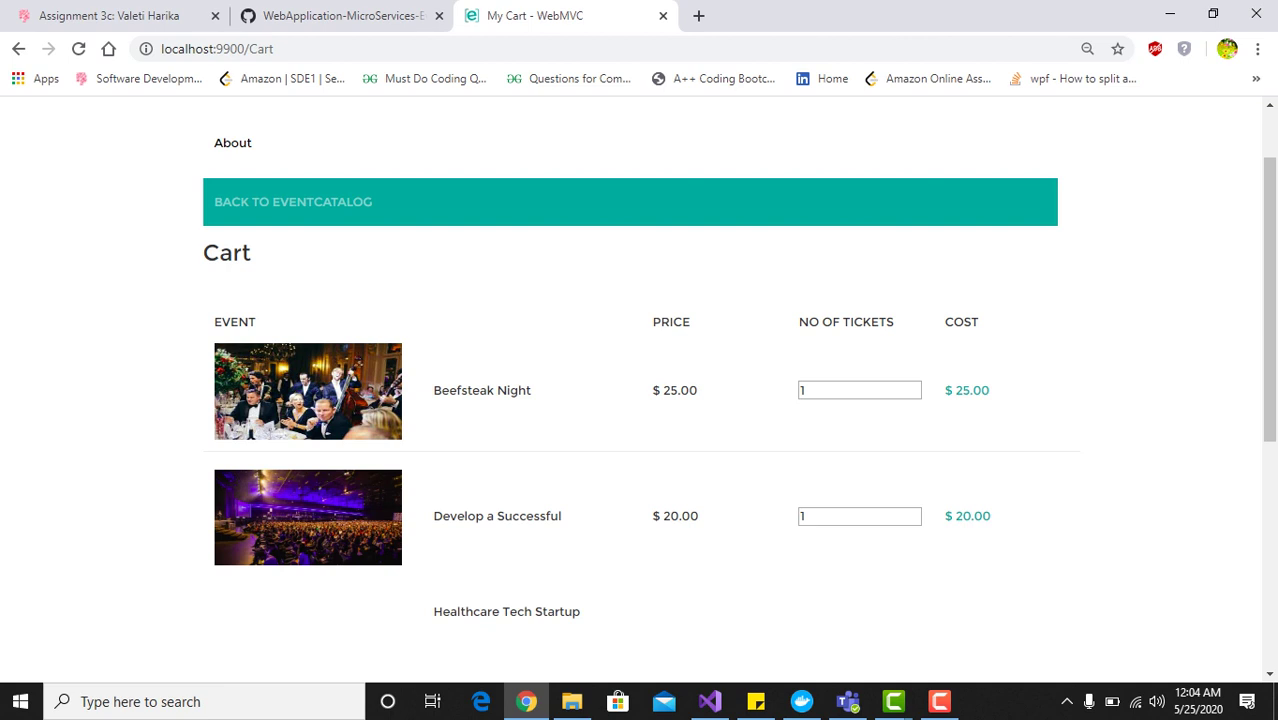
scroll(640, 400, "up", 1)
scroll(640, 400, "down", 1)
left_click(914, 386)
left_click(914, 386)
scroll(914, 386, "down", 2)
scroll(640, 400, "down", 2)
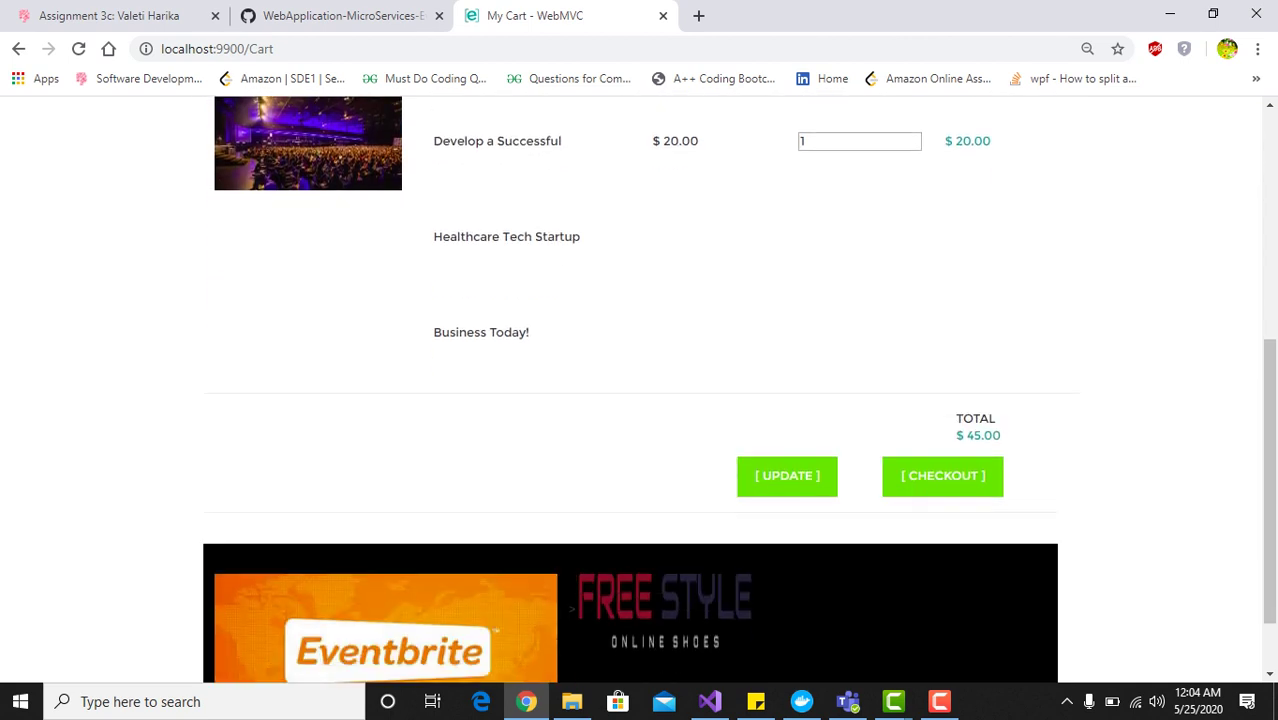
left_click(787, 476)
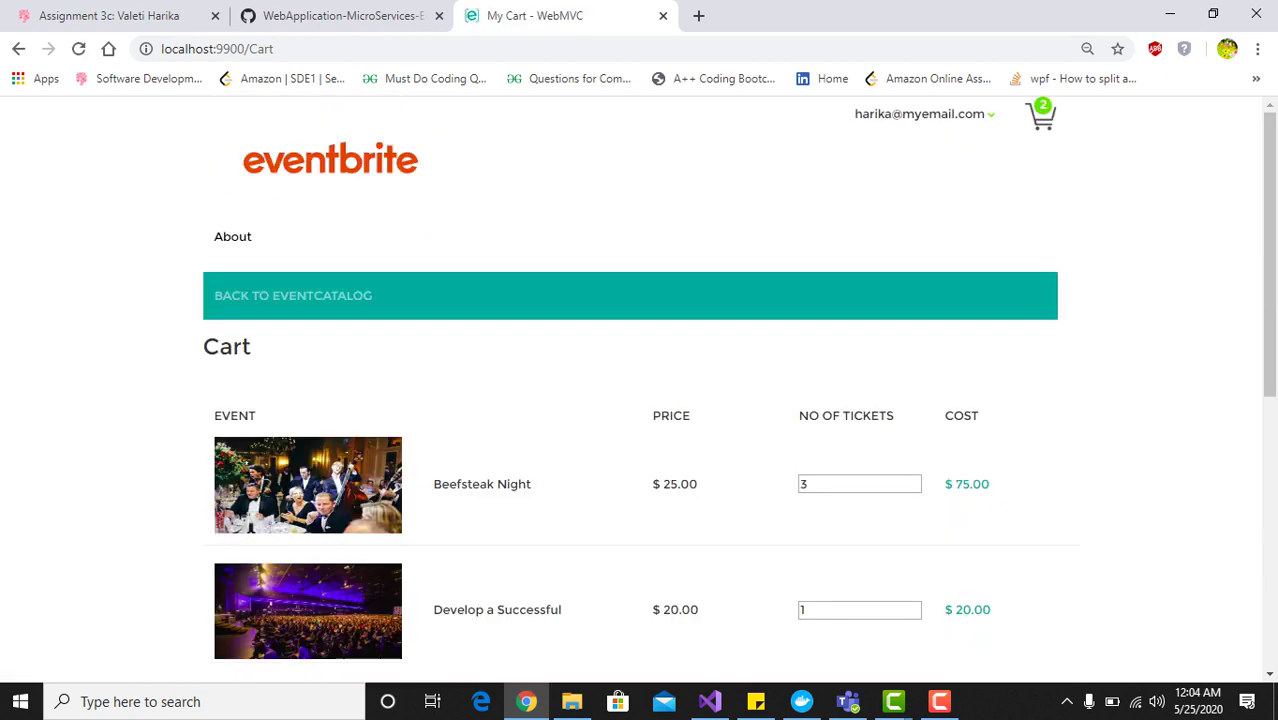
scroll(640, 400, "down", 5)
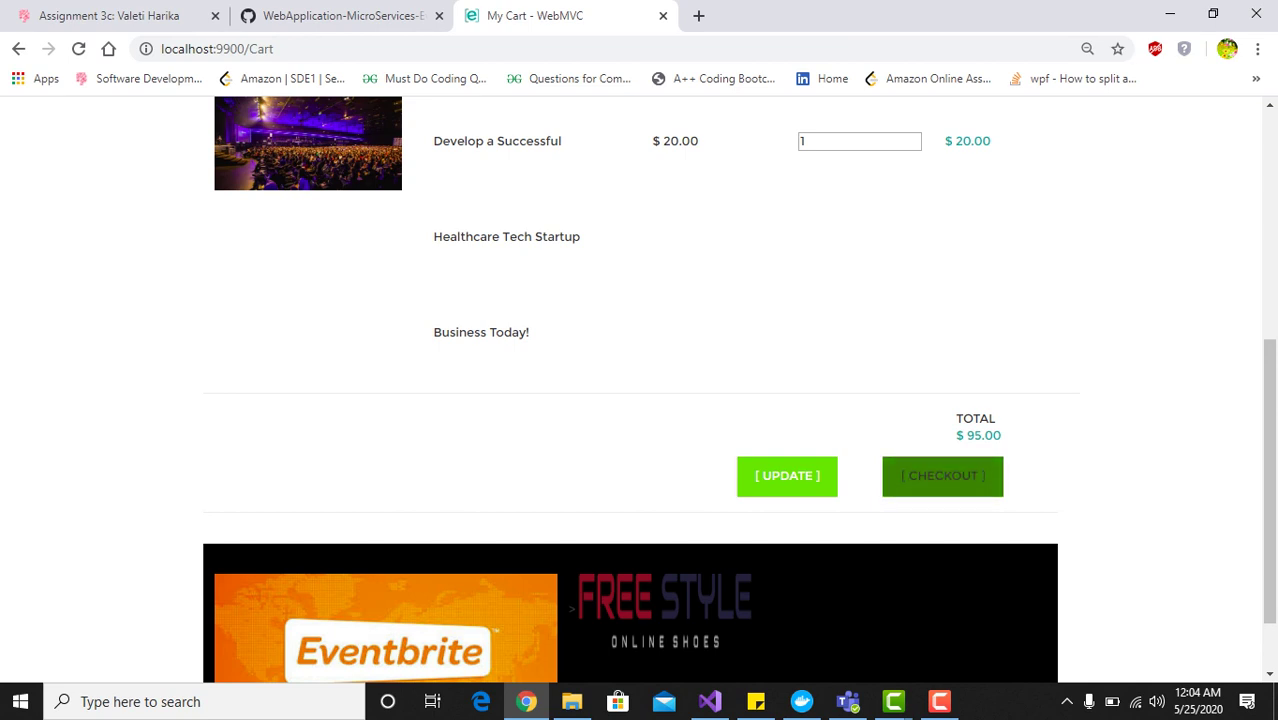
left_click(942, 476)
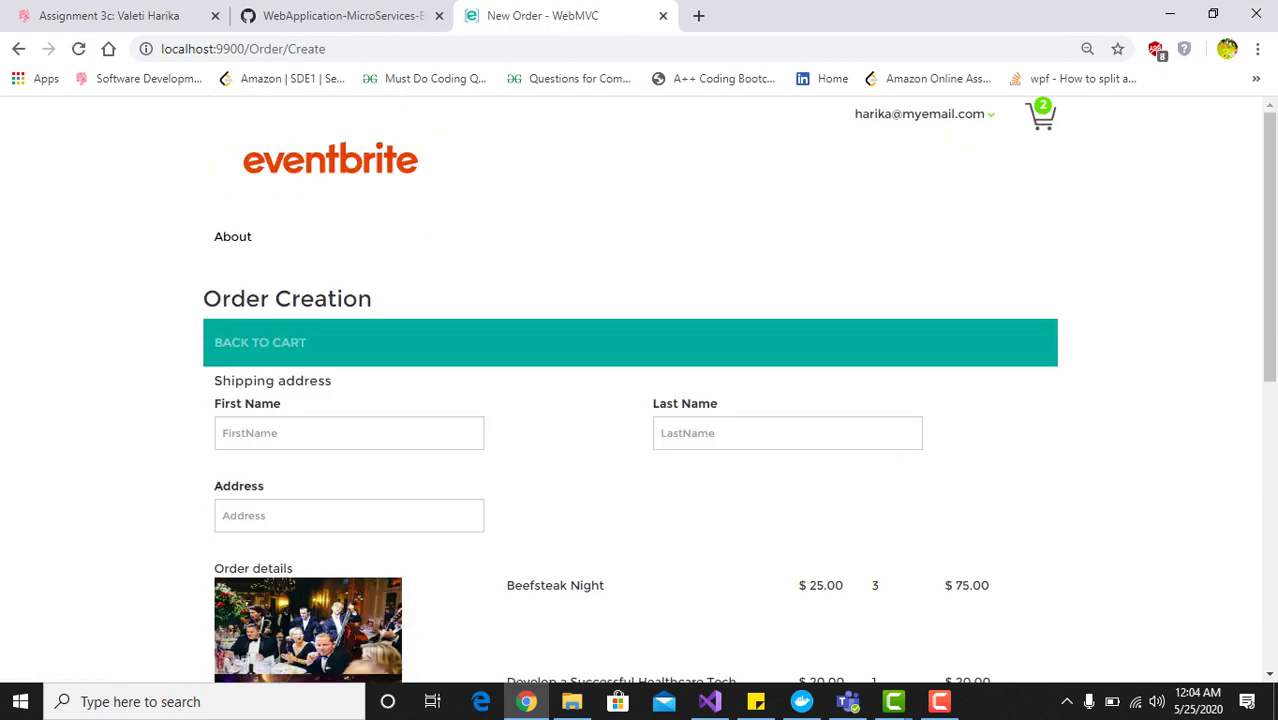
Fill the shipping first name, last name and address from saved suggestions
left_click(300, 433)
left_click(300, 476)
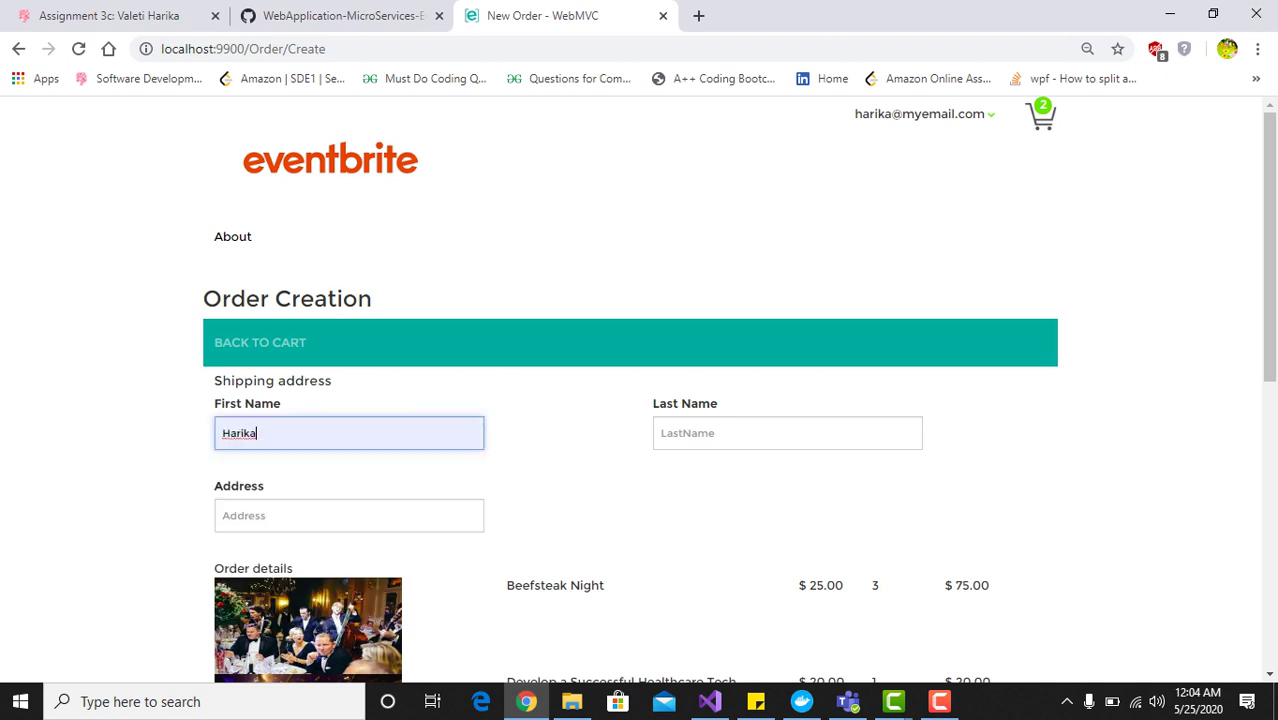
scroll(300, 476, "down", 2)
left_click(700, 247)
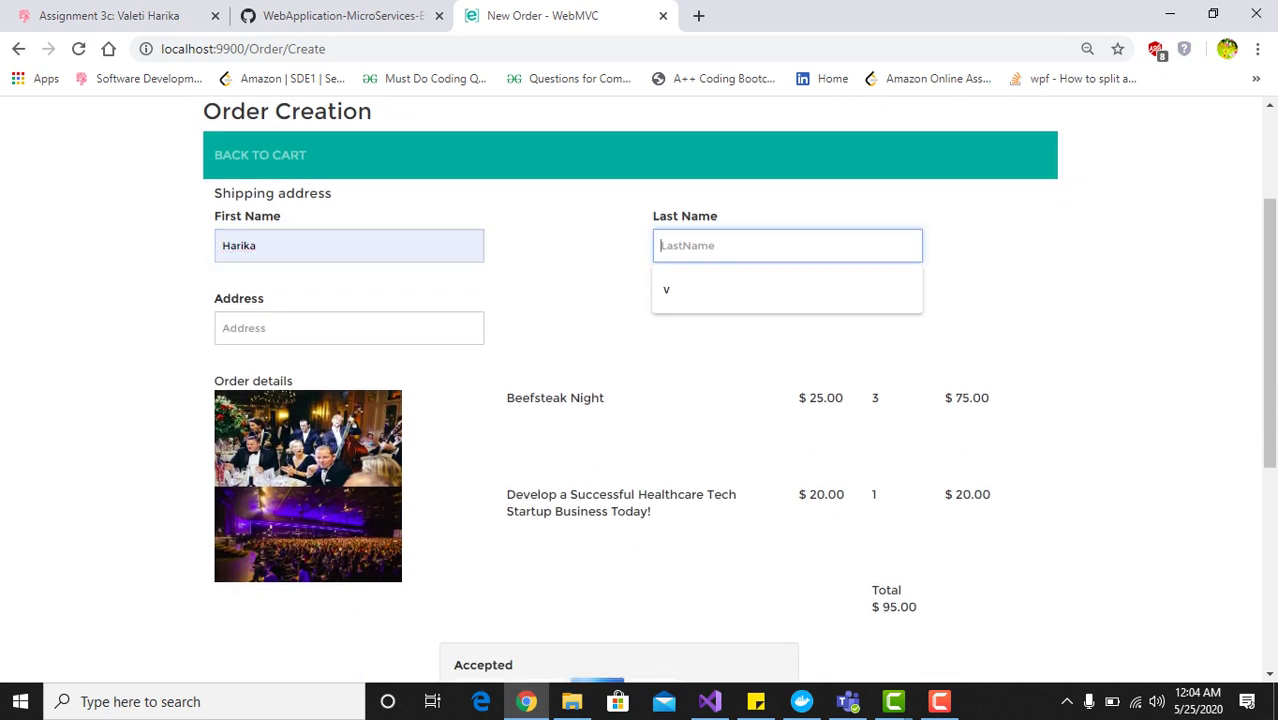
left_click(700, 289)
left_click(349, 328)
left_click(300, 368)
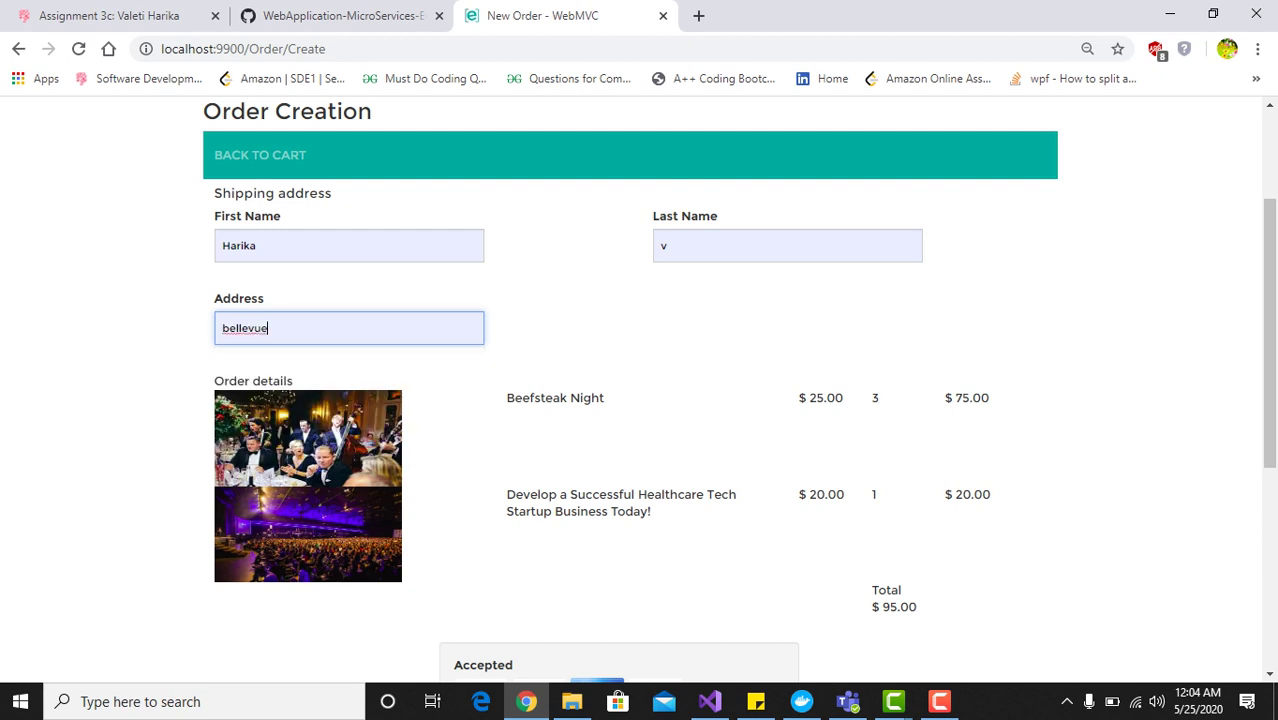
scroll(300, 368, "down", 3)
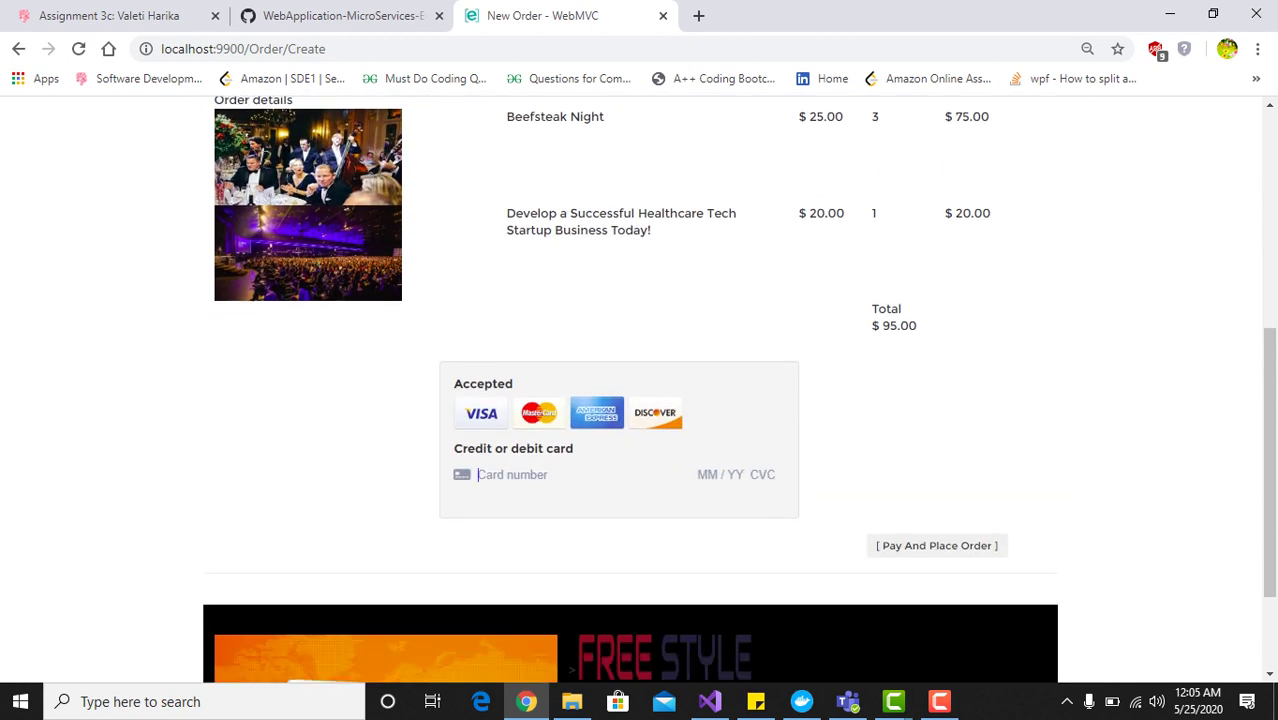
Enter the test card number, expiry, CVC and ZIP, and place the $95.00 order
type("4")
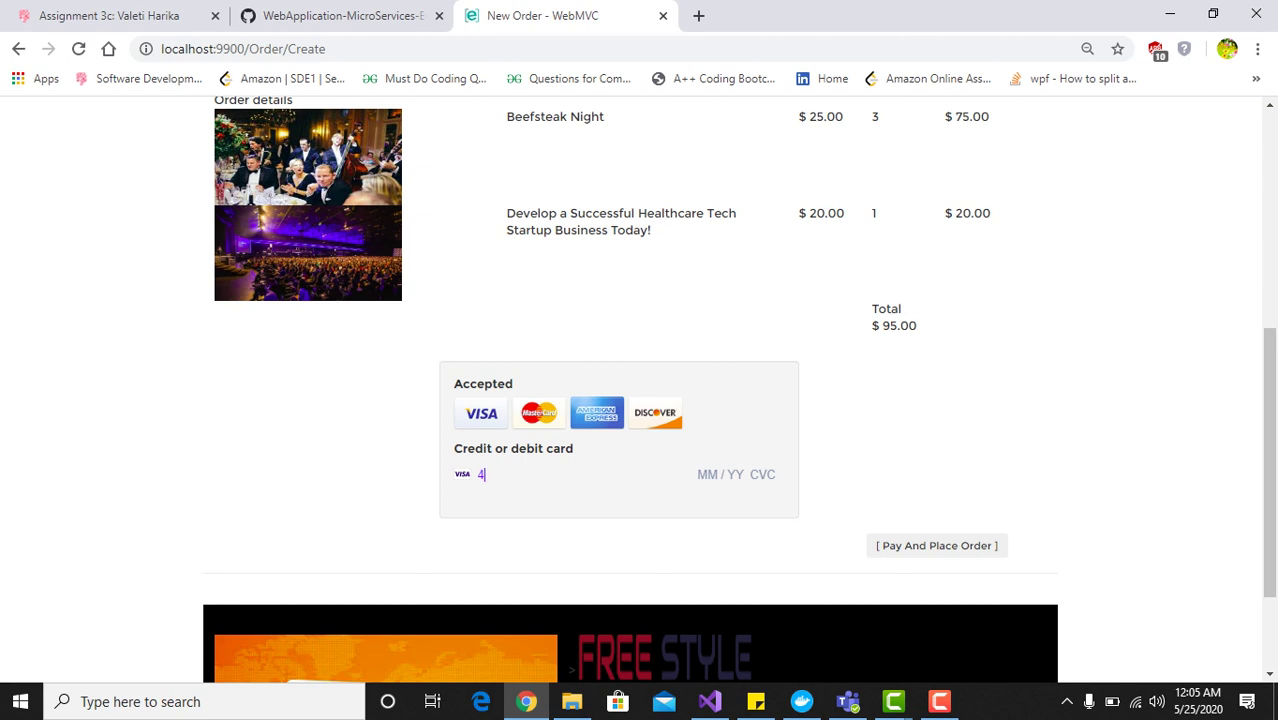
type("242 4242 ")
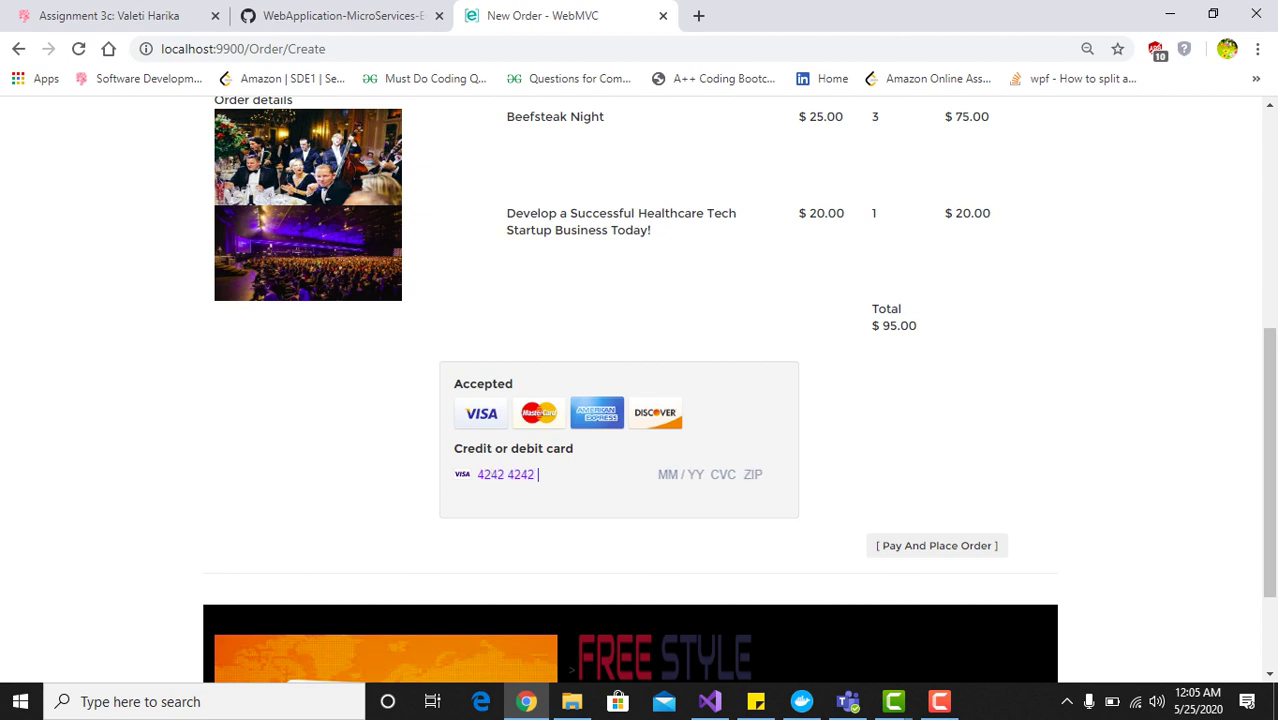
type("4242 4242 04 / 24 24")
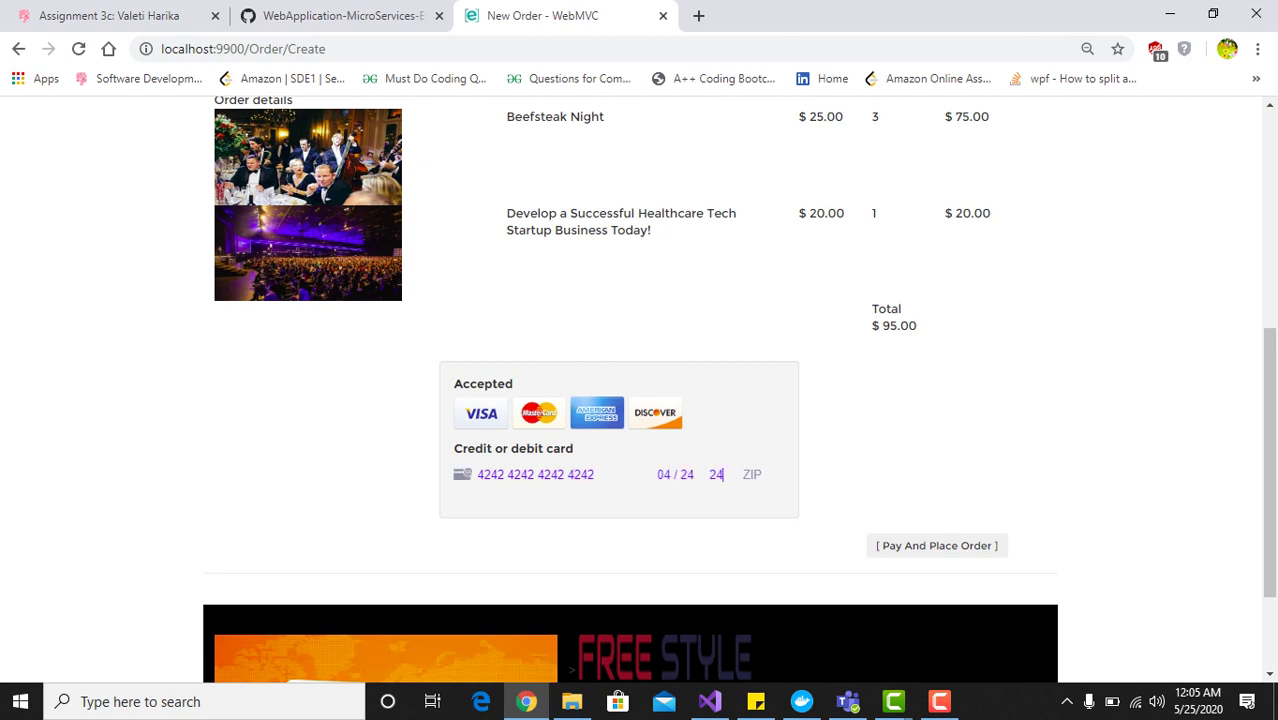
type("2 42424")
scroll(638, 390, "up", 4)
scroll(638, 390, "down", 5)
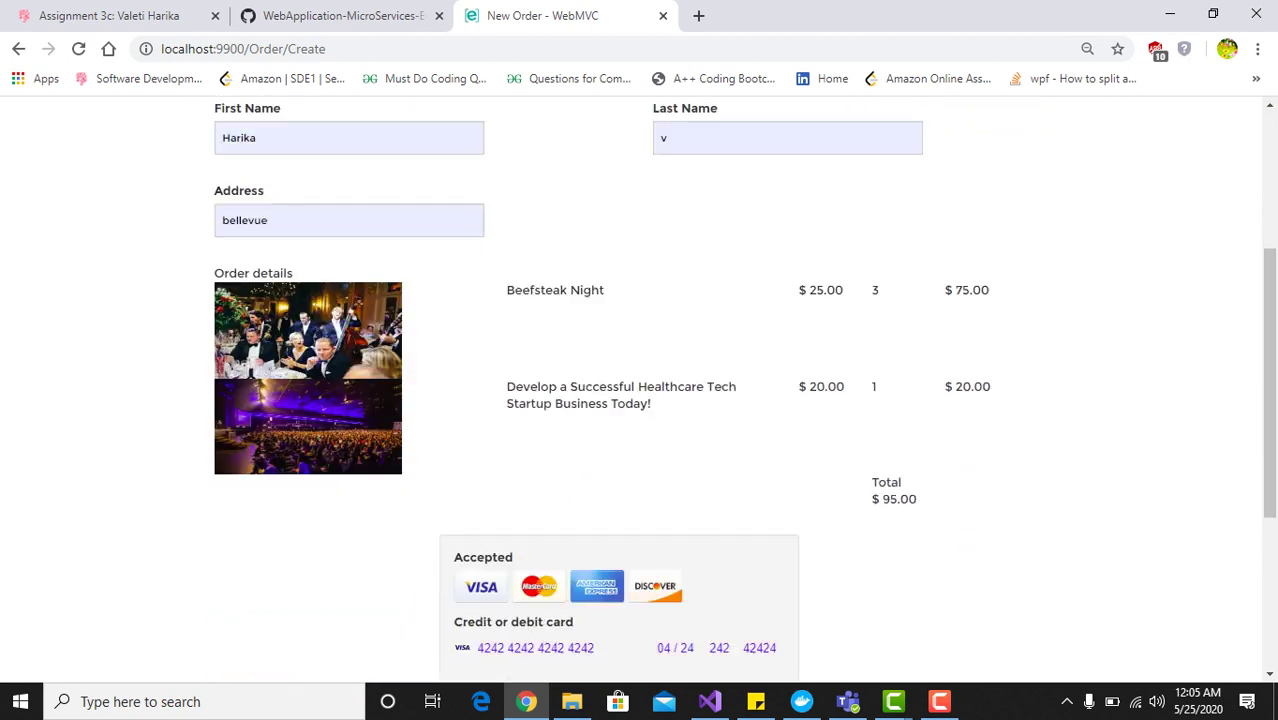
scroll(638, 390, "up", 4)
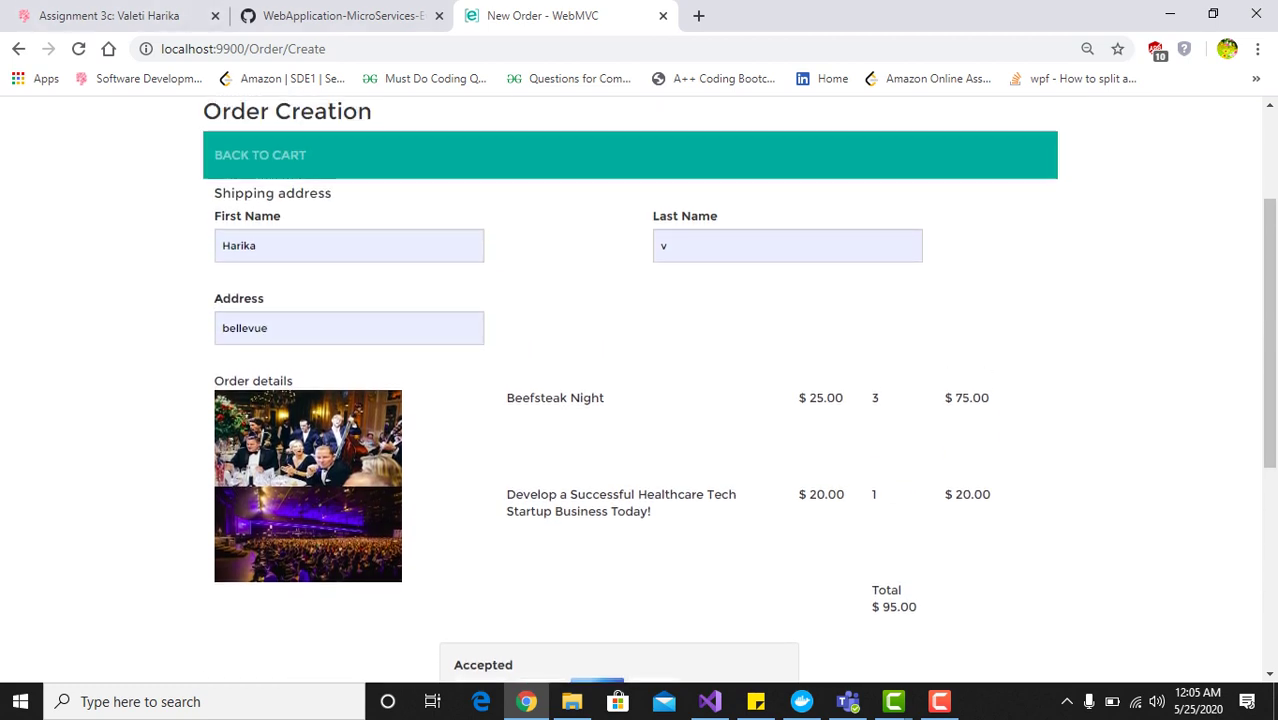
scroll(638, 390, "down", 3)
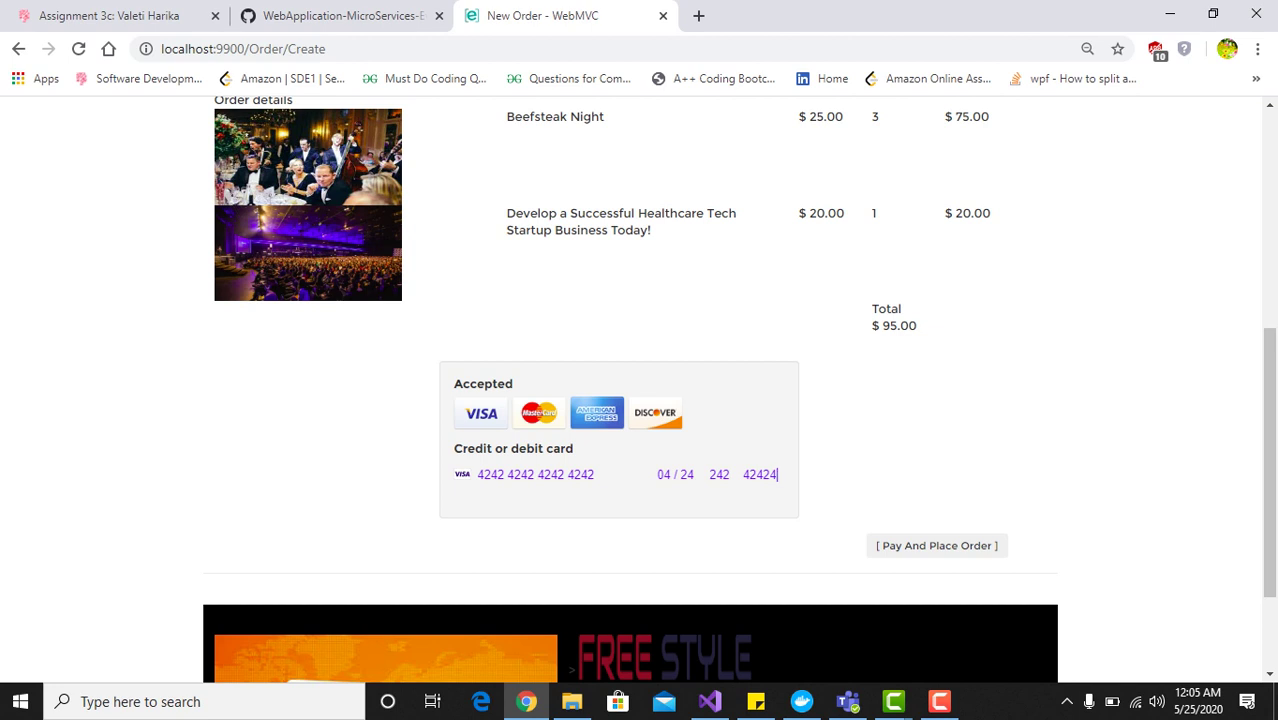
left_click(937, 546)
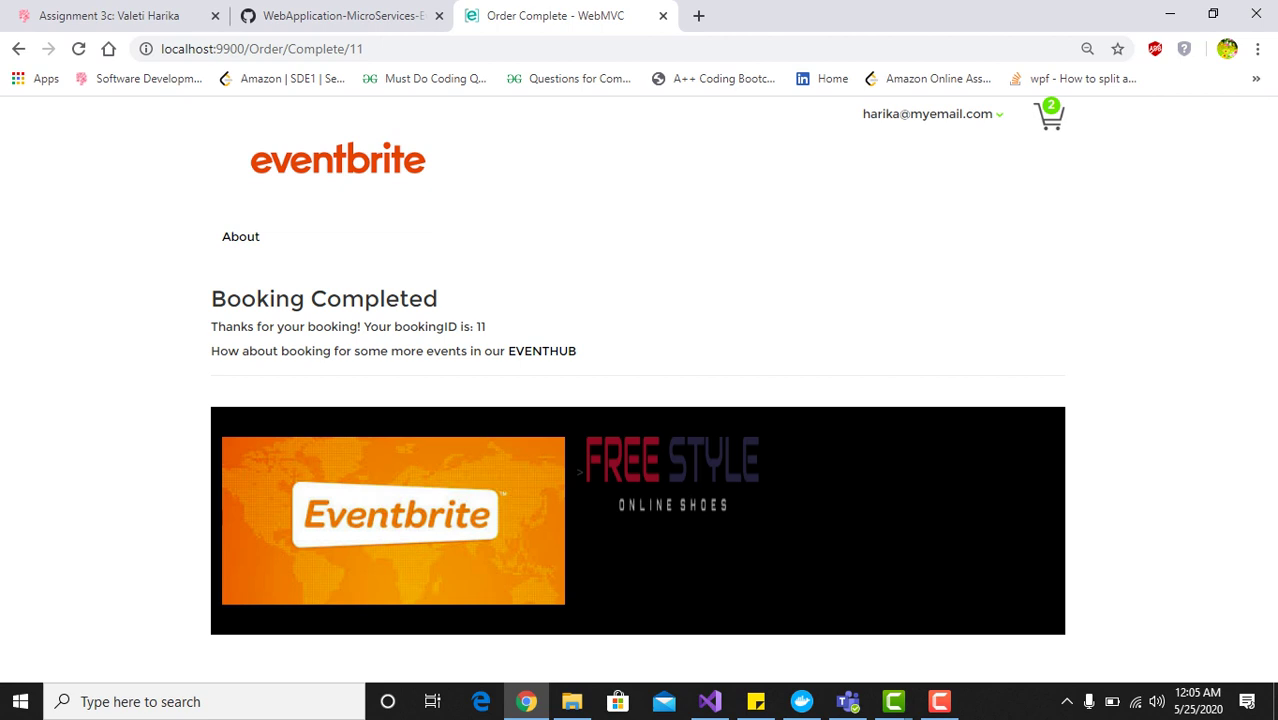
Highlight the booking confirmation message, then open Order Summary from the account menu
left_click_drag(486, 328, 211, 298)
left_click(211, 298)
mouse_move(930, 114)
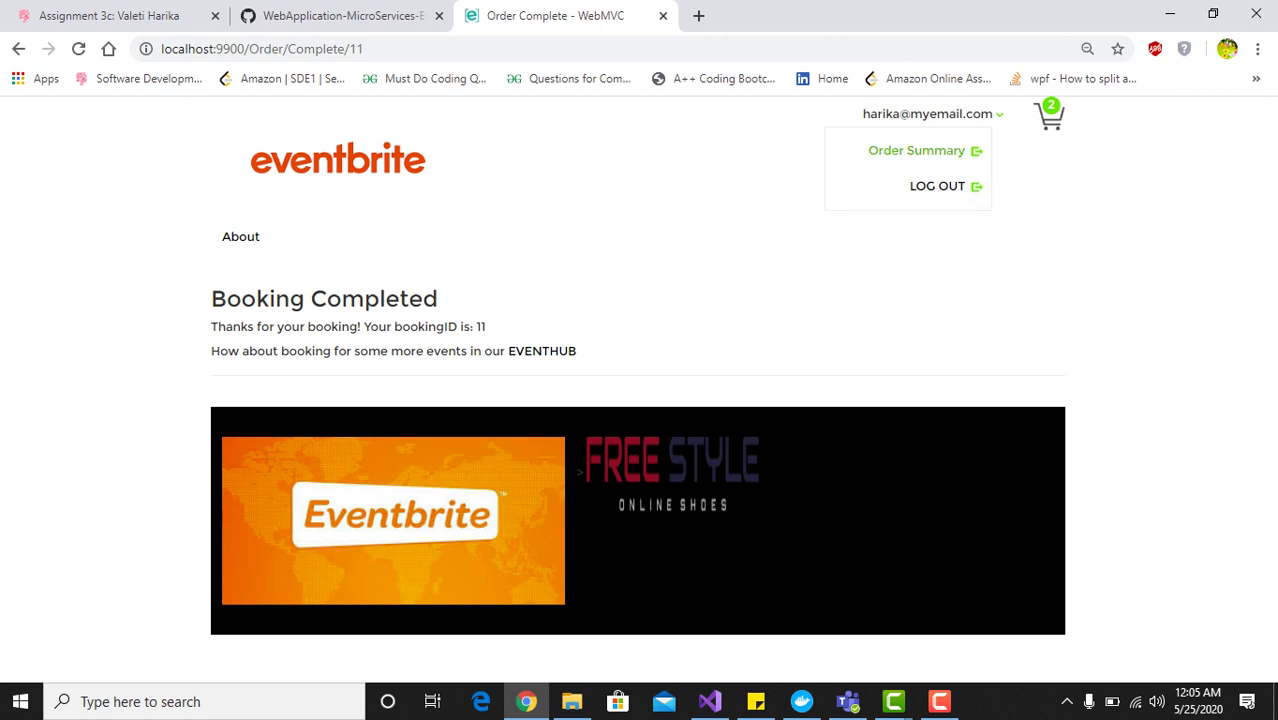
left_click(916, 150)
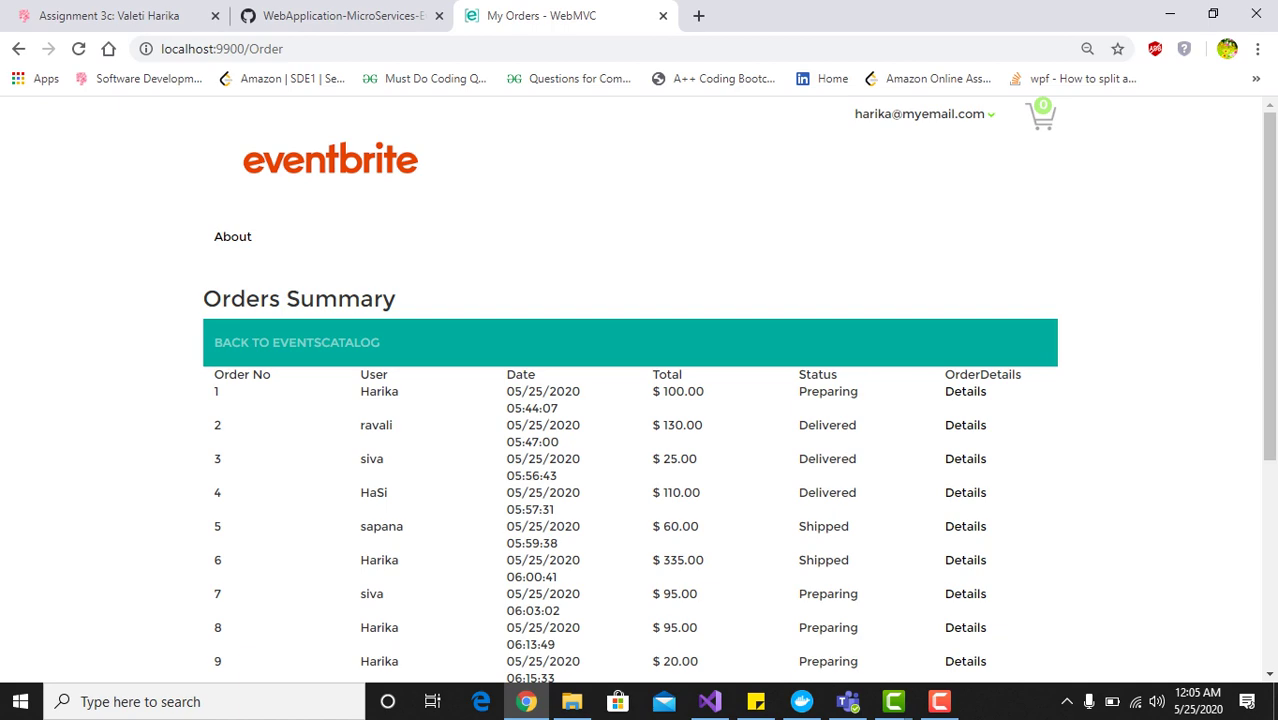
Open Details for the newest $95.00 order in the Orders Summary table
scroll(630, 450, "down", 3)
scroll(630, 450, "up", 3)
scroll(630, 400, "down", 3)
scroll(630, 400, "up", 2)
scroll(630, 400, "down", 1)
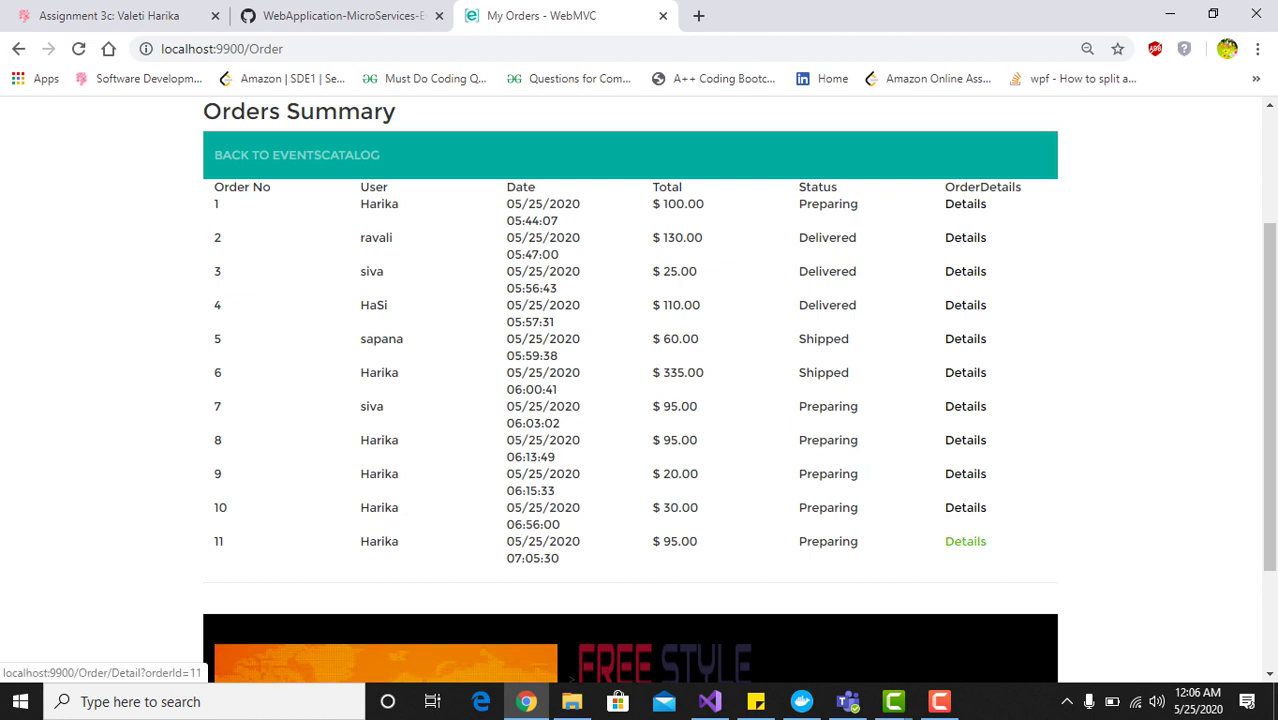
left_click(965, 541)
Review order 11's two events and Preparing status, then return to the events catalog
scroll(965, 541, "down", 1)
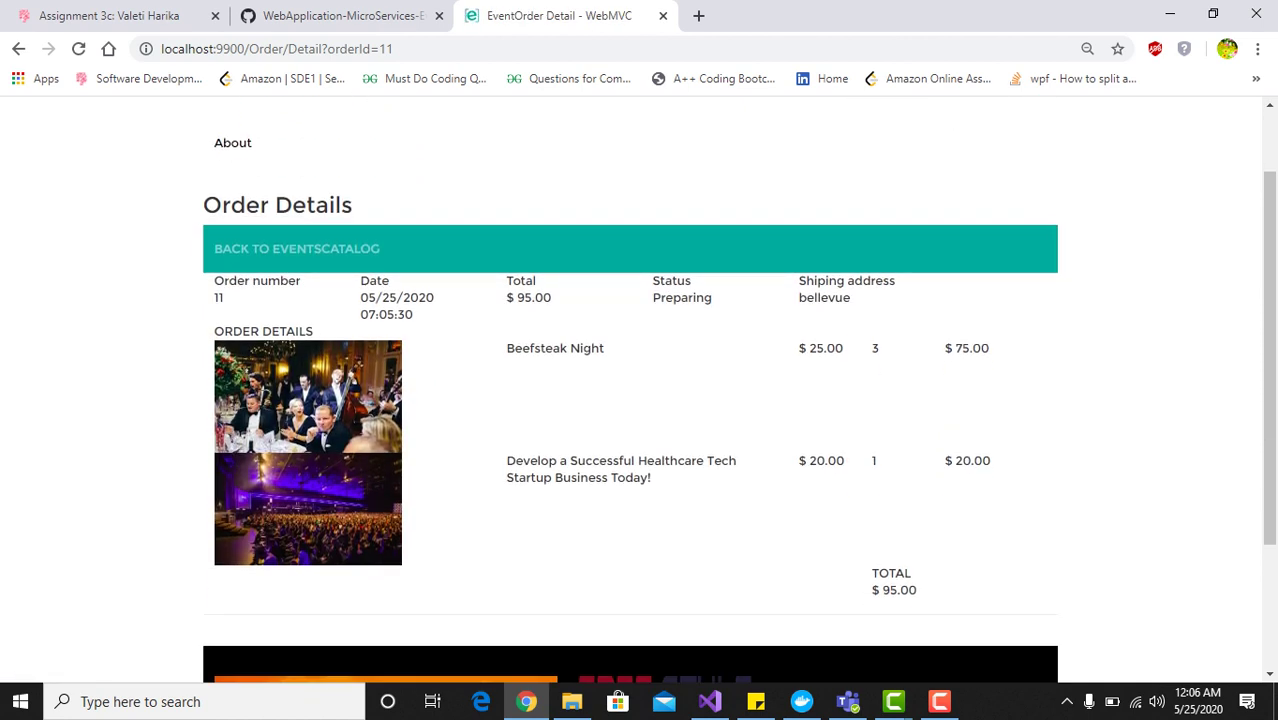
scroll(630, 400, "down", 1)
scroll(630, 400, "up", 2)
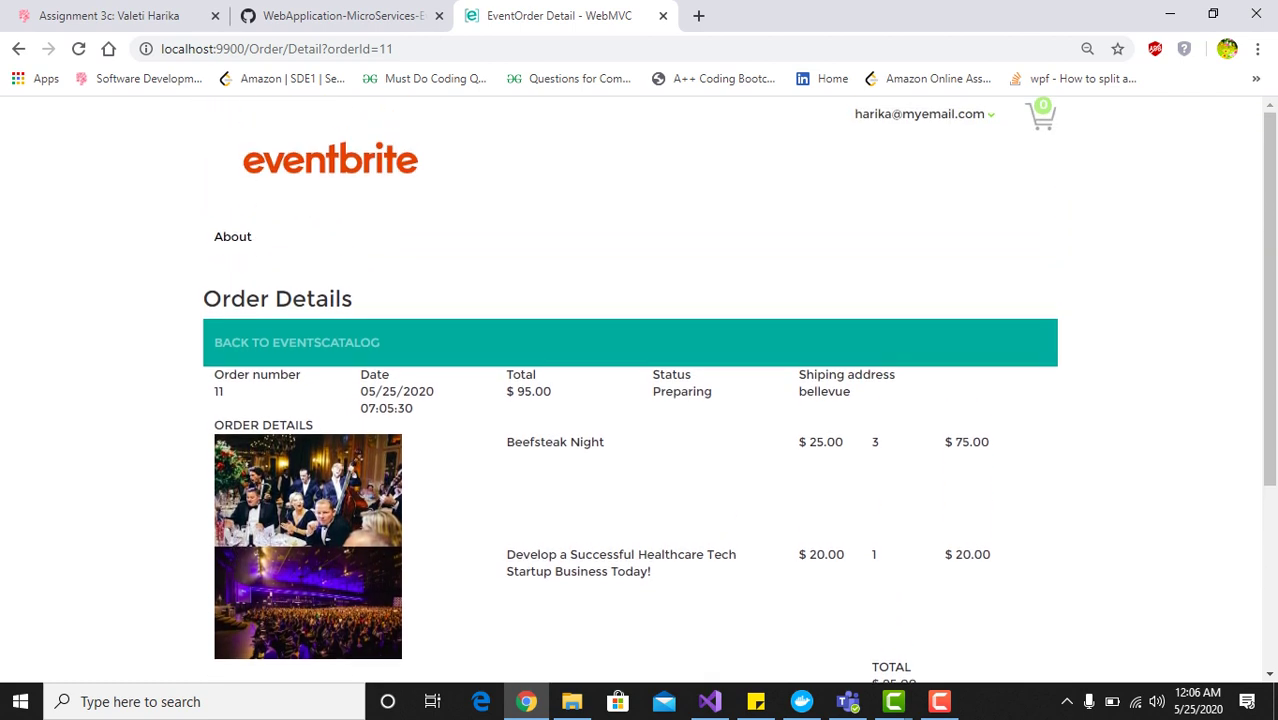
left_click(297, 342)
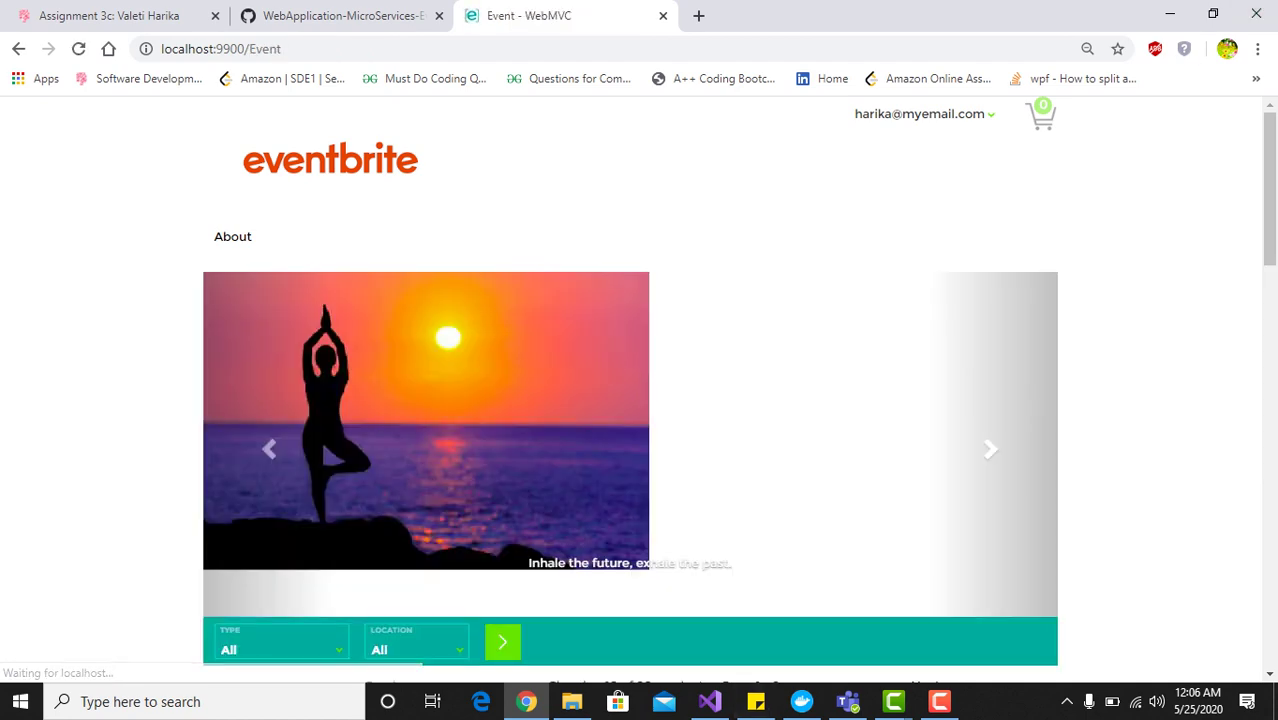
Open the Frances Hope EP Release Party event and book it
scroll(640, 400, "down", 6)
left_click(640, 575)
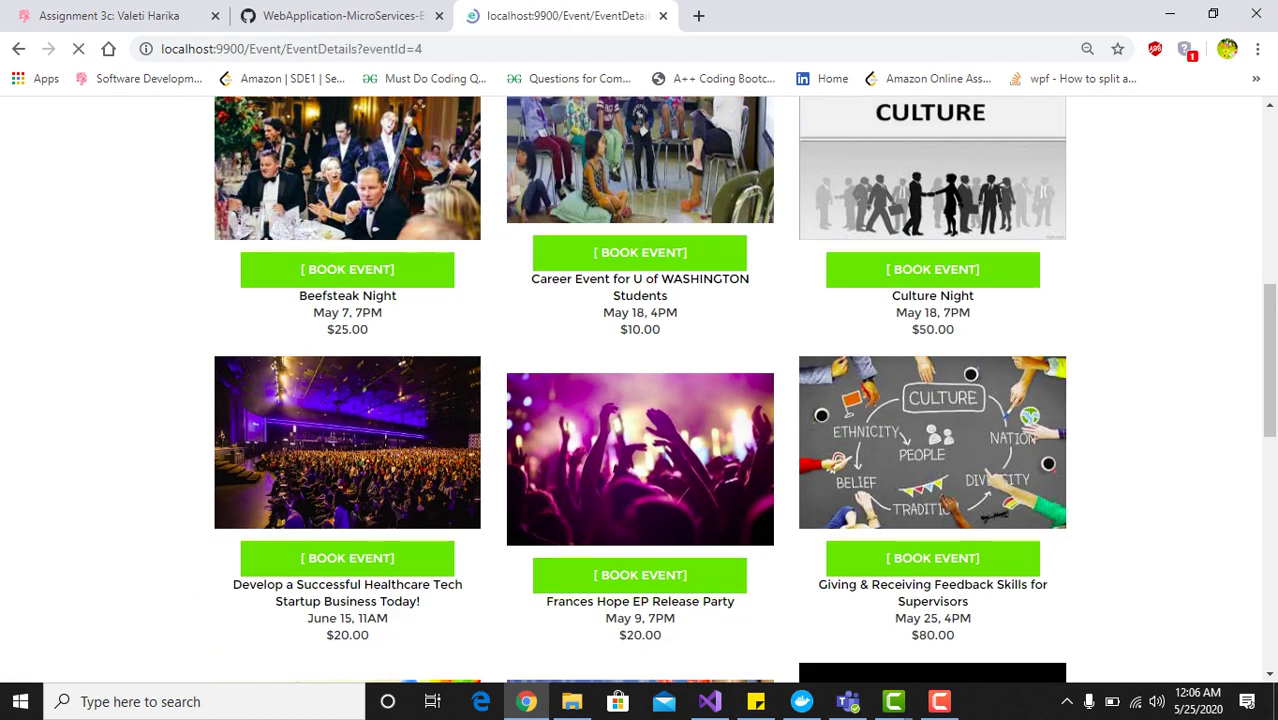
scroll(640, 575, "down", 3)
left_click(822, 367)
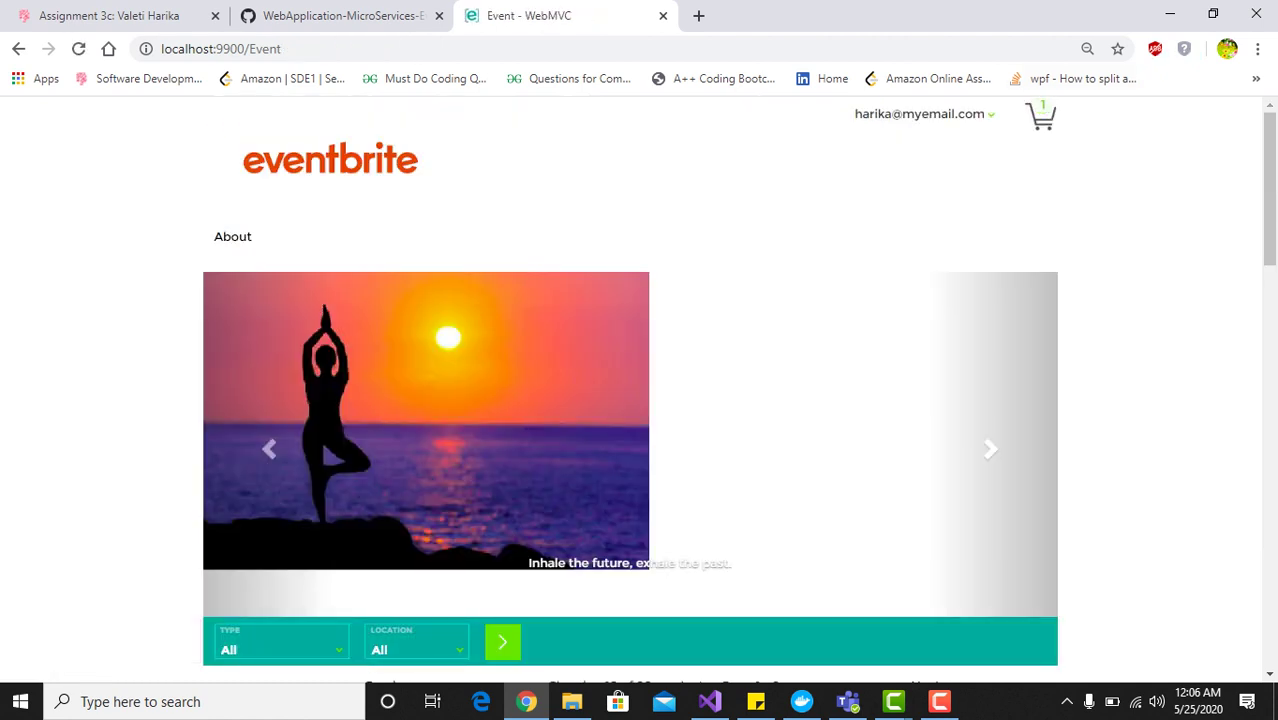
Raise the cart's Frances Hope tickets to 4 ($80.00) and proceed to checkout
left_click(1040, 115)
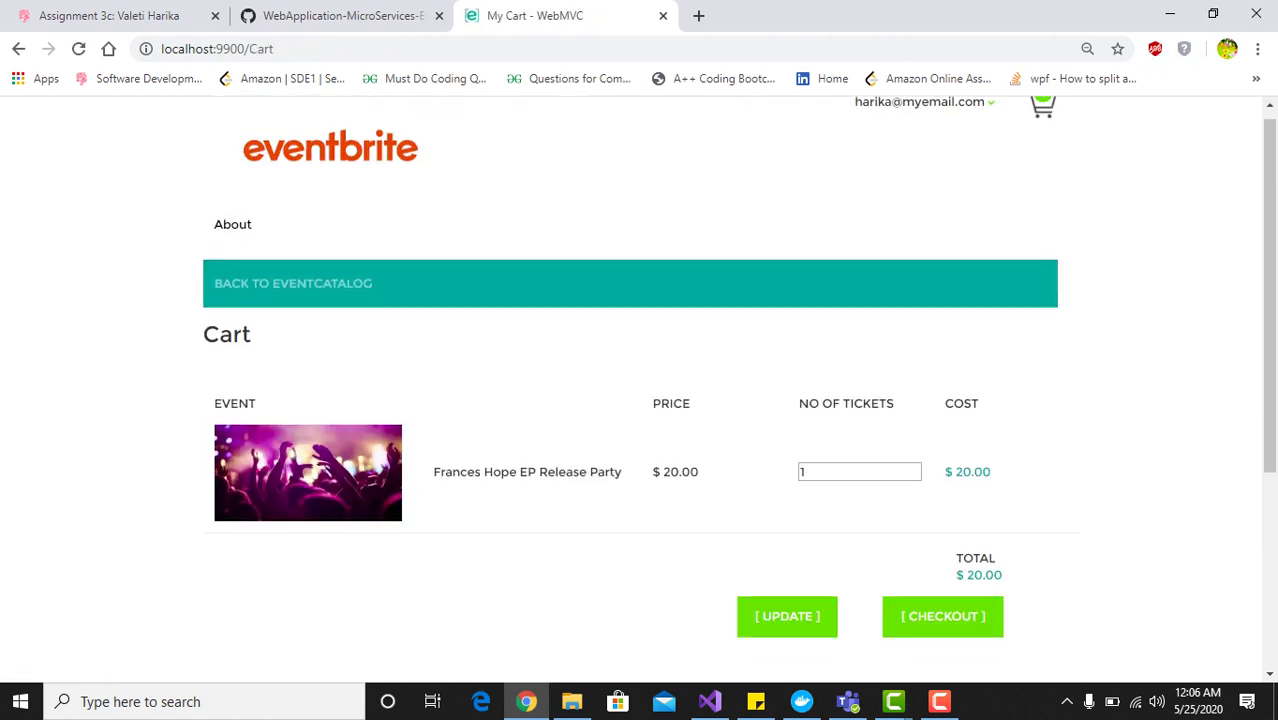
scroll(640, 400, "down", 1)
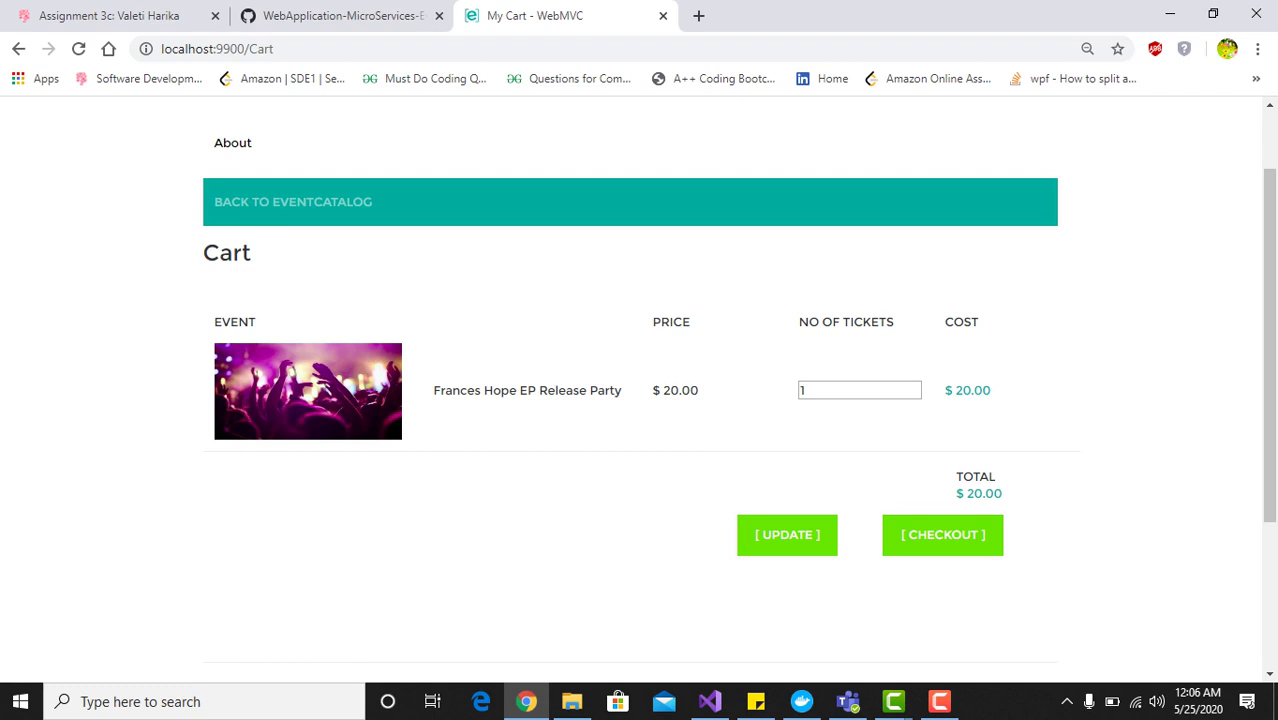
double_click(859, 390)
type("4")
left_click(787, 534)
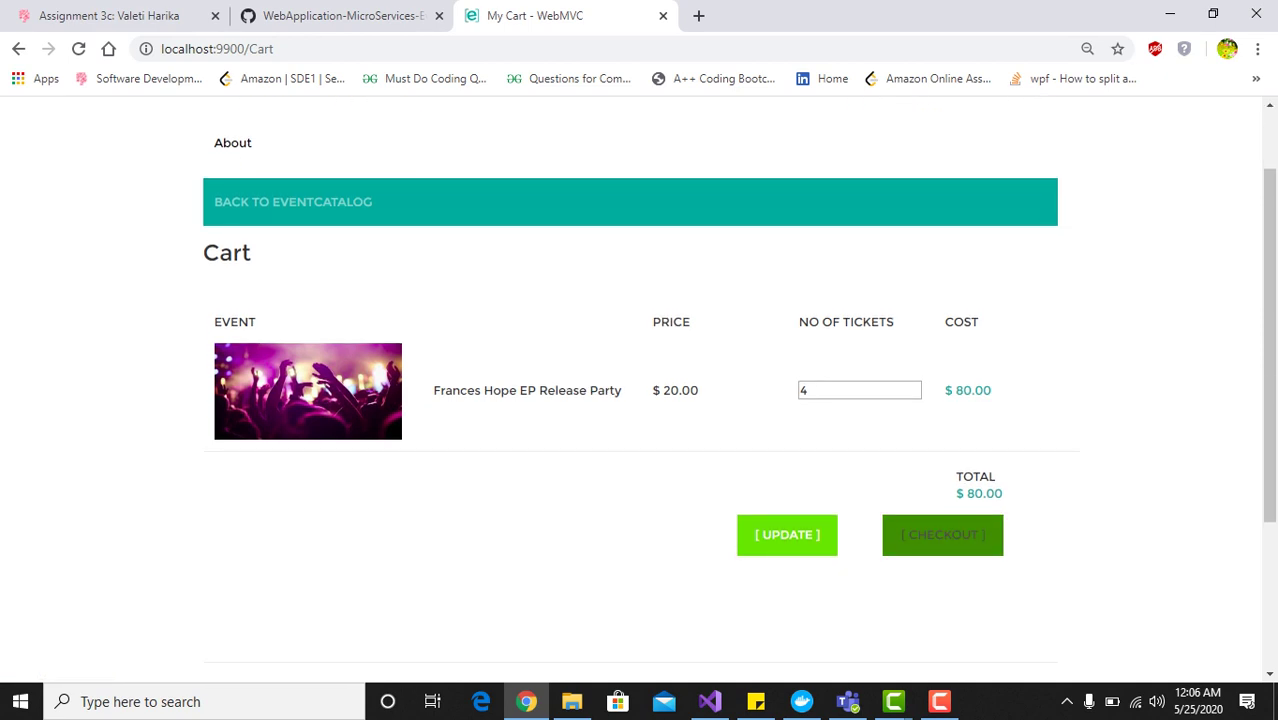
left_click(942, 534)
left_click(349, 432)
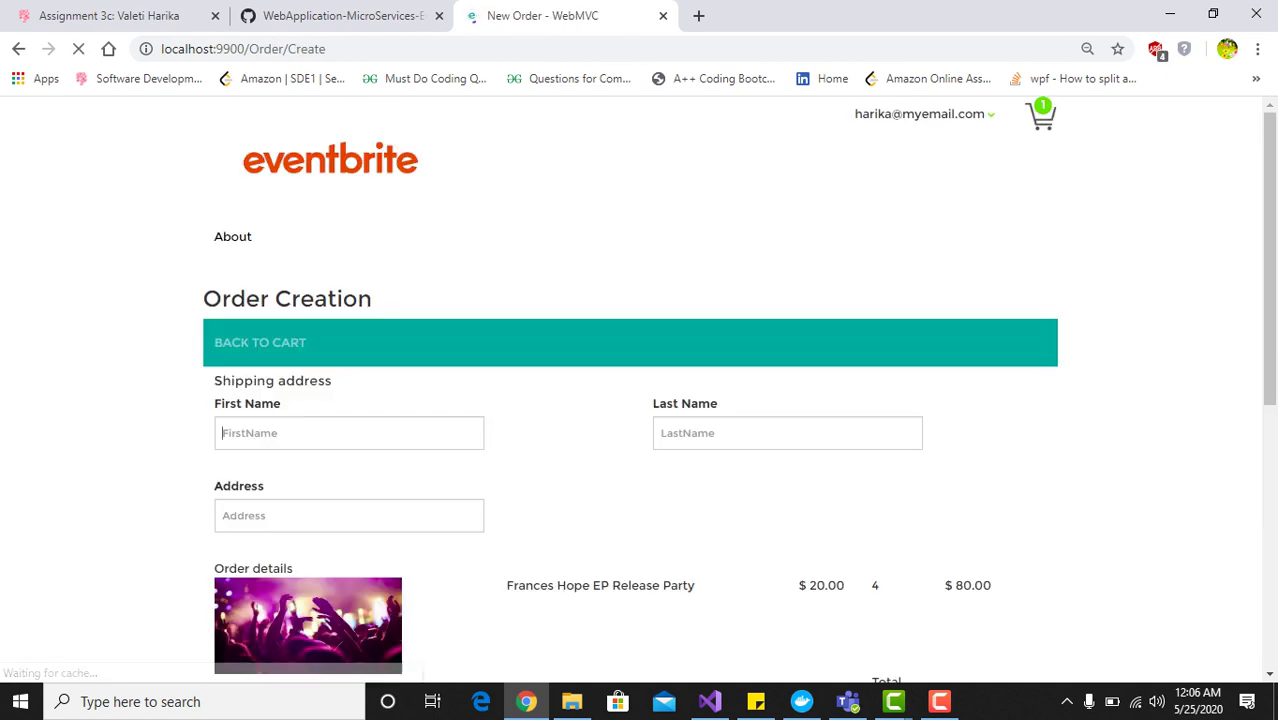
Fill the first name, last name and shipping address from saved autofill entries
key("Down")
key("Down")
key("Down")
key("Return")
key("Tab")
key("Down")
key("Return")
key("Tab")
key("Down")
key("Return")
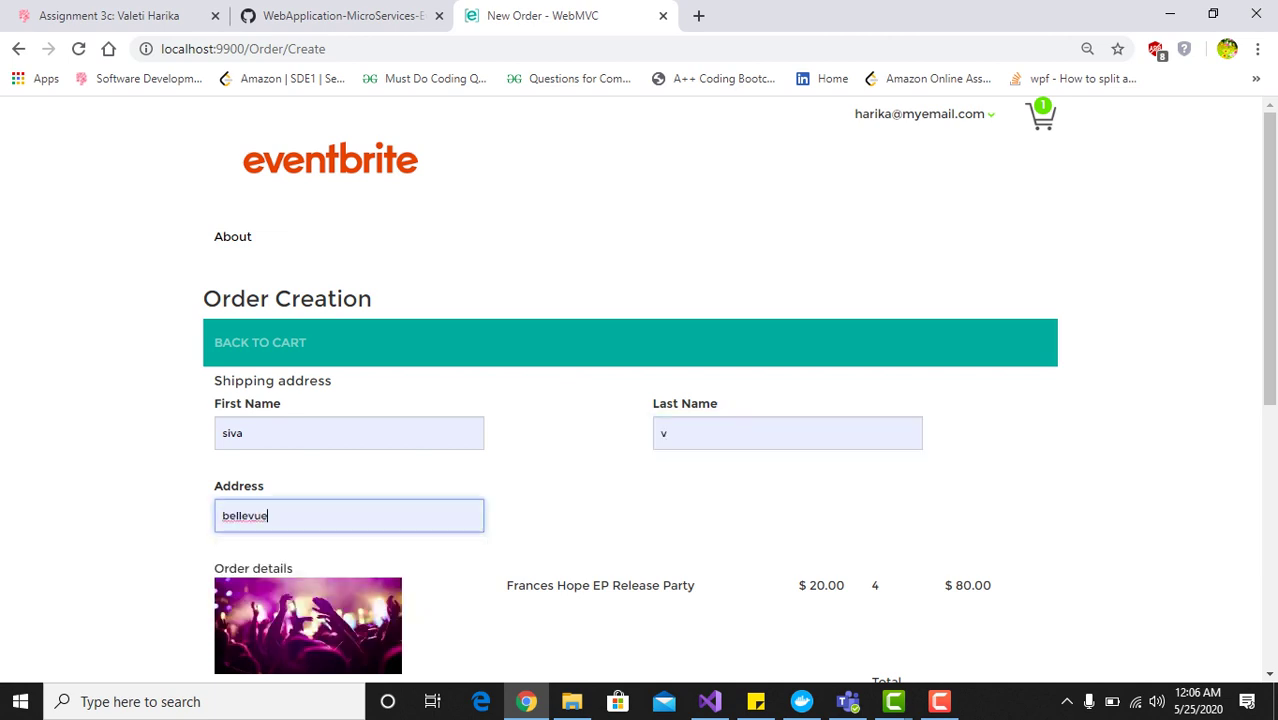
scroll(638, 390, "down", 1)
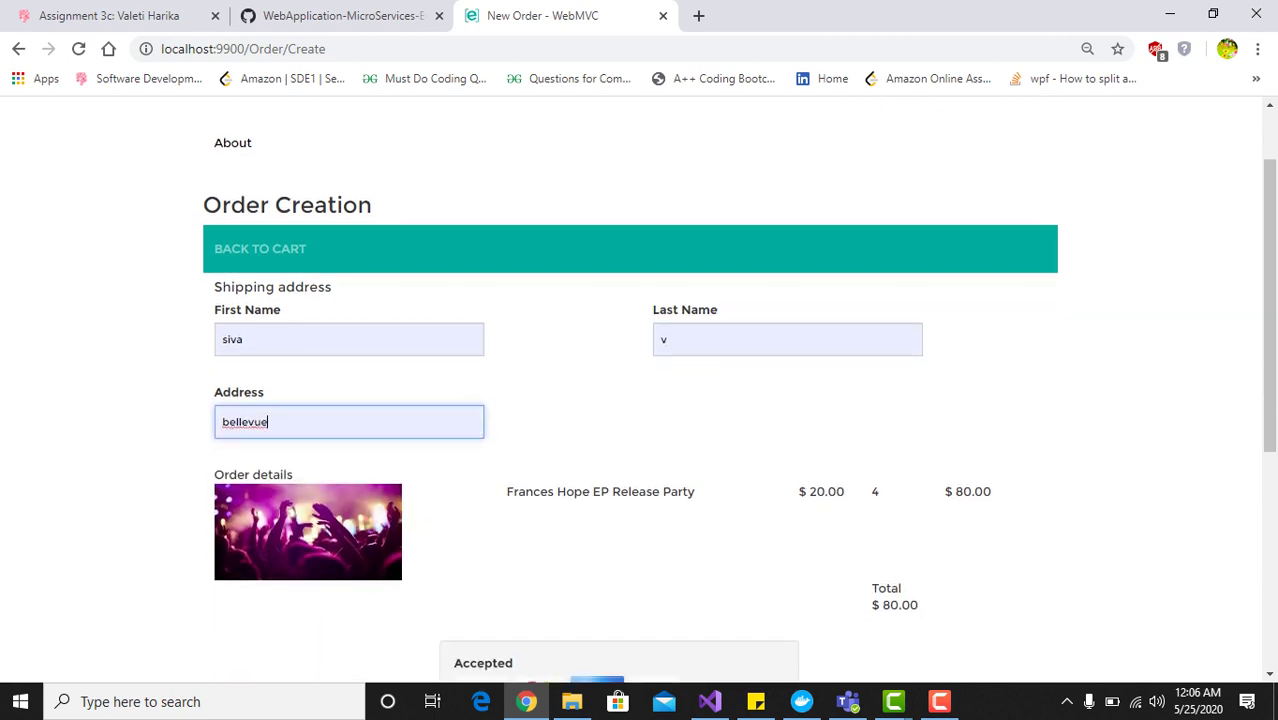
scroll(638, 390, "down", 1)
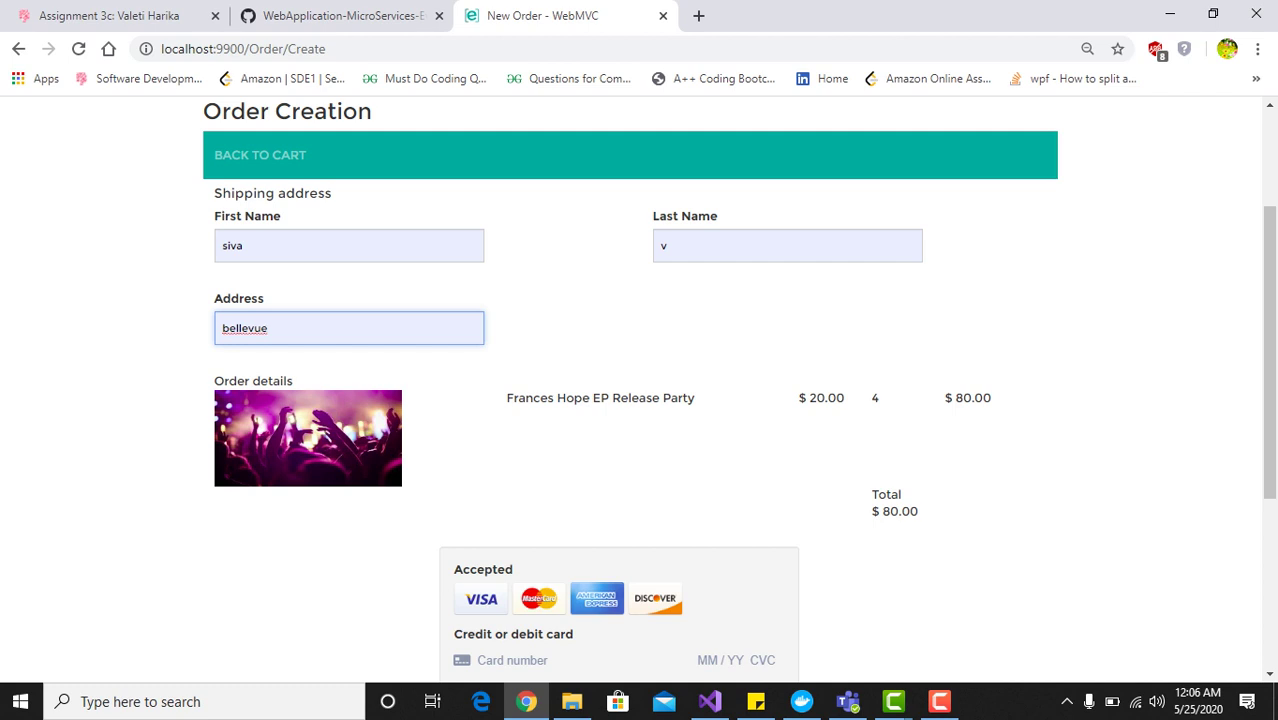
scroll(638, 390, "down", 2)
left_click(512, 472)
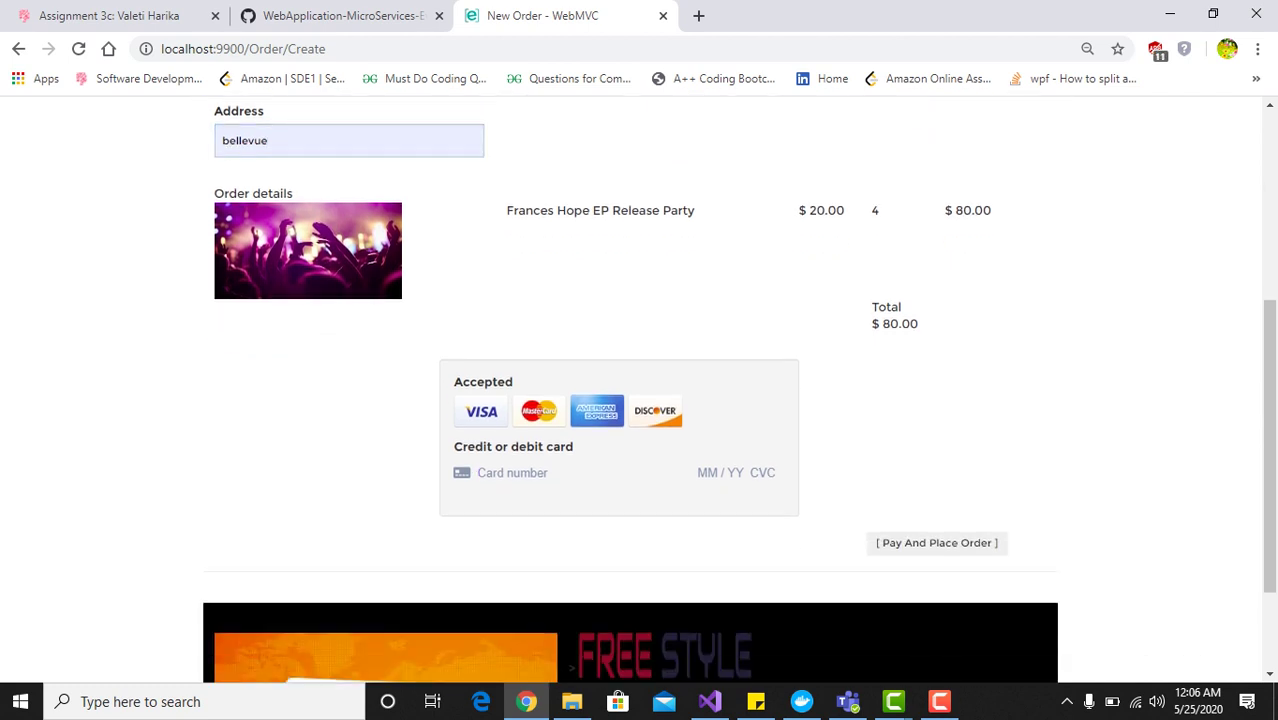
type("4242 4242 42")
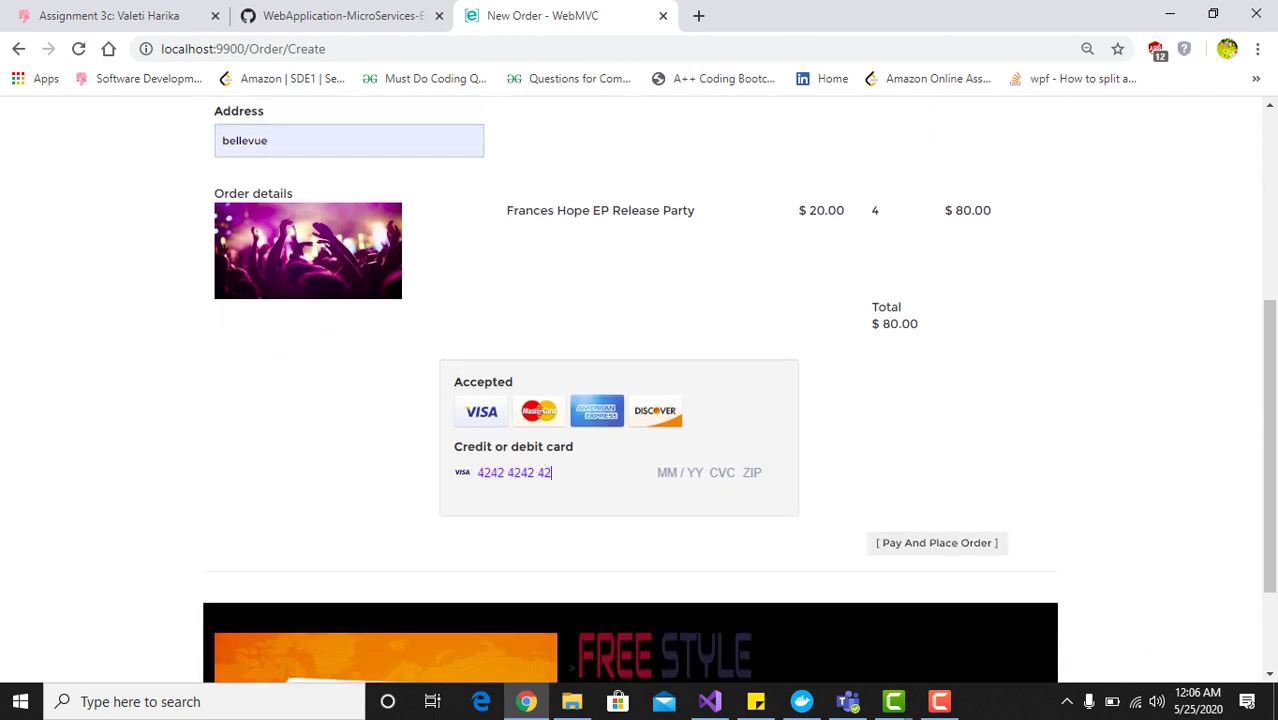
type("42 4242 04 / 24 242 4")
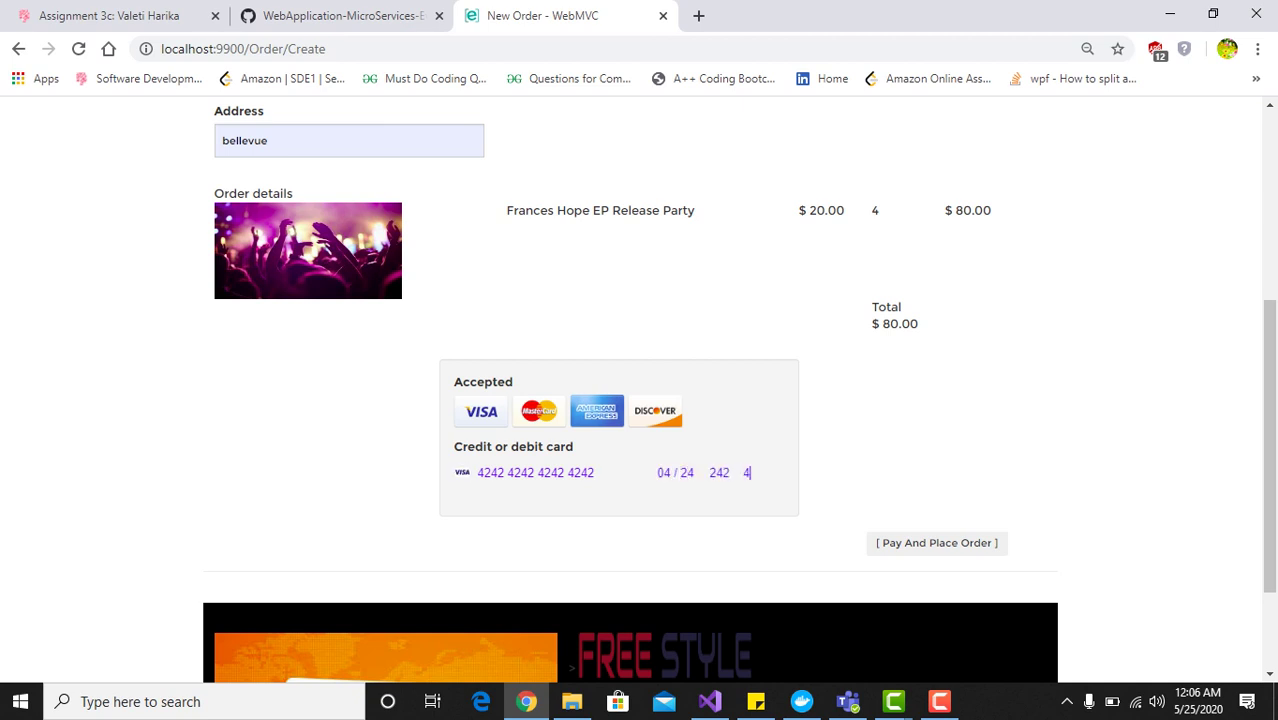
type("2424")
key("Tab")
key("Return")
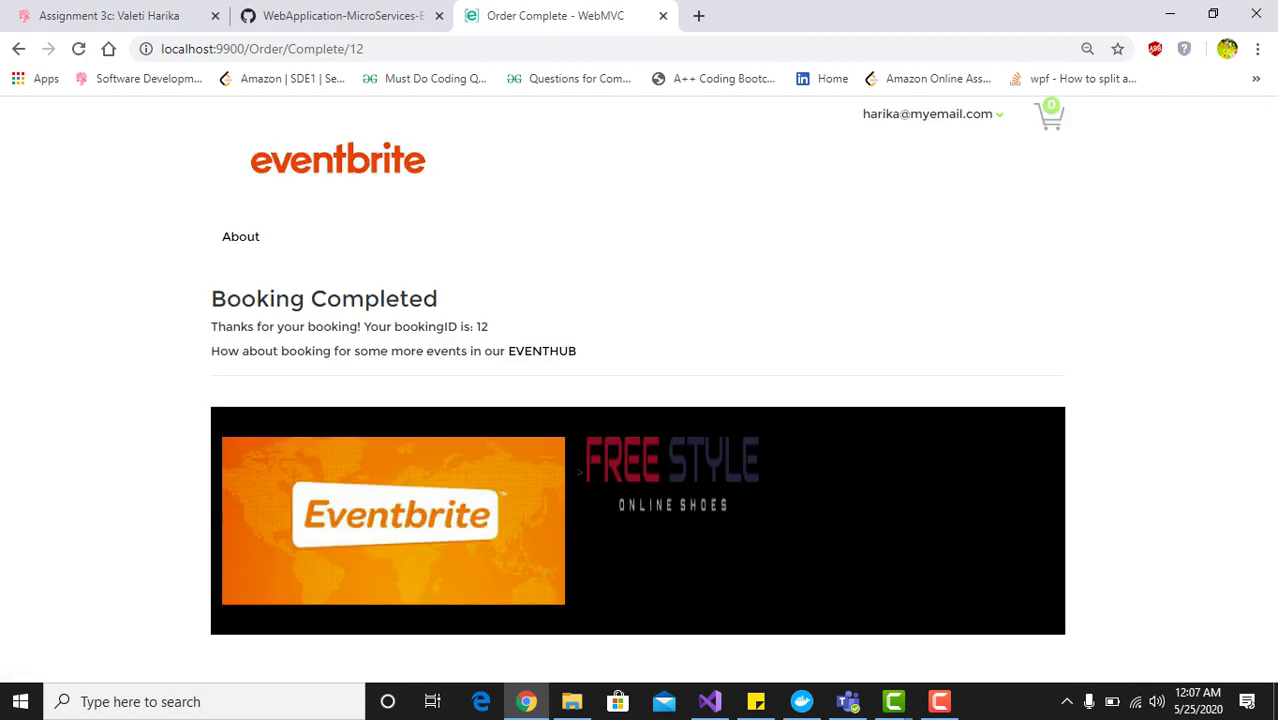
View details of the new $80.00 order 12 from the Order Summary
left_click_drag(488, 327, 211, 327)
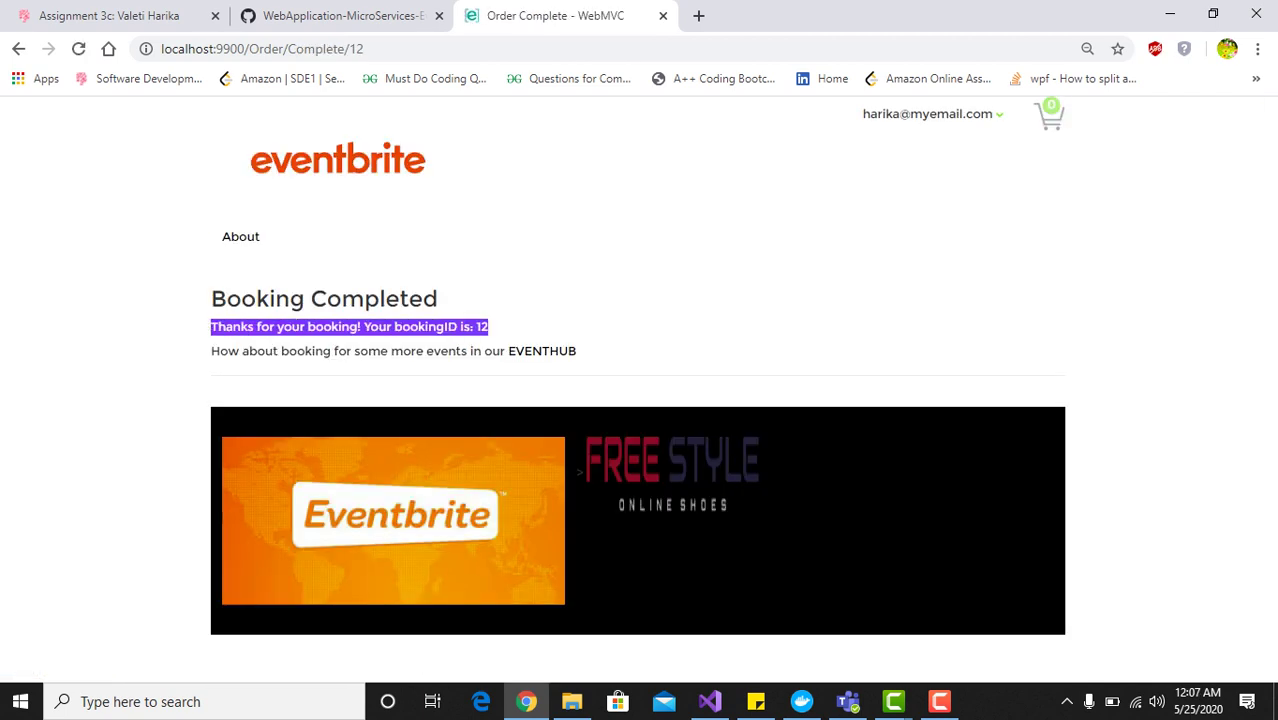
left_click(927, 113)
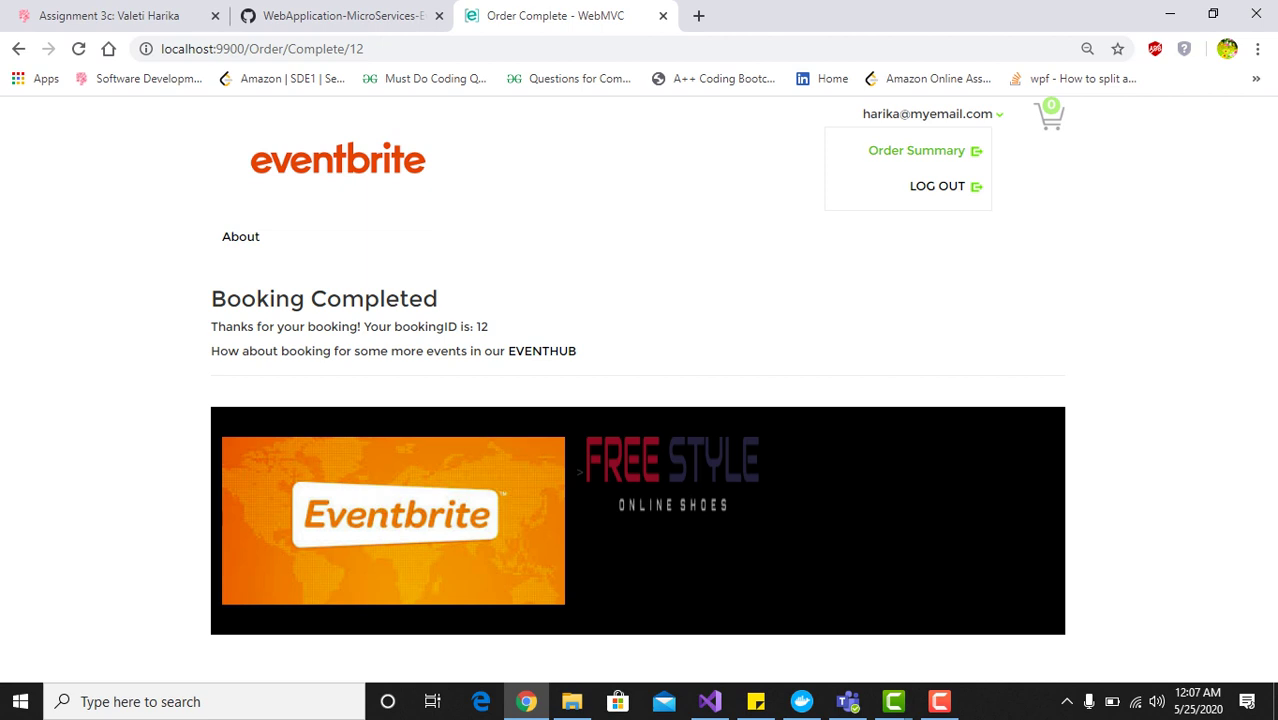
left_click(916, 150)
scroll(640, 400, "down", 4)
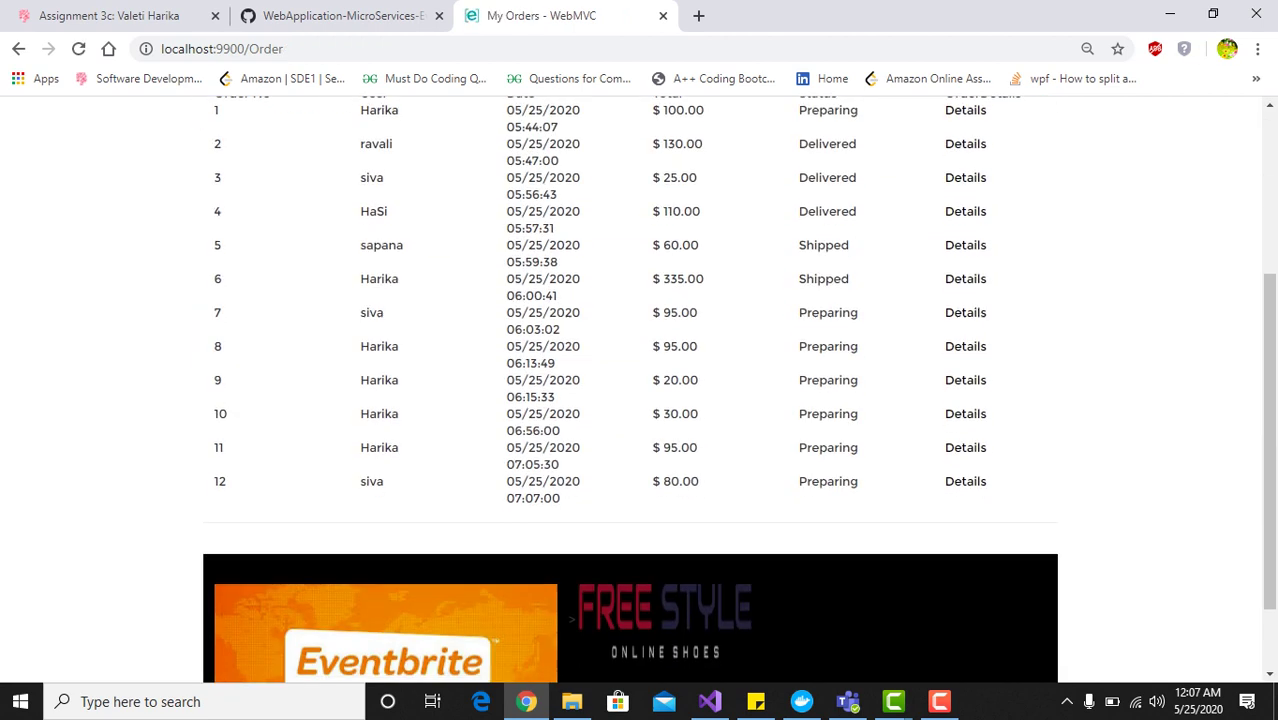
left_click_drag(213, 383, 986, 385)
left_click(1000, 392)
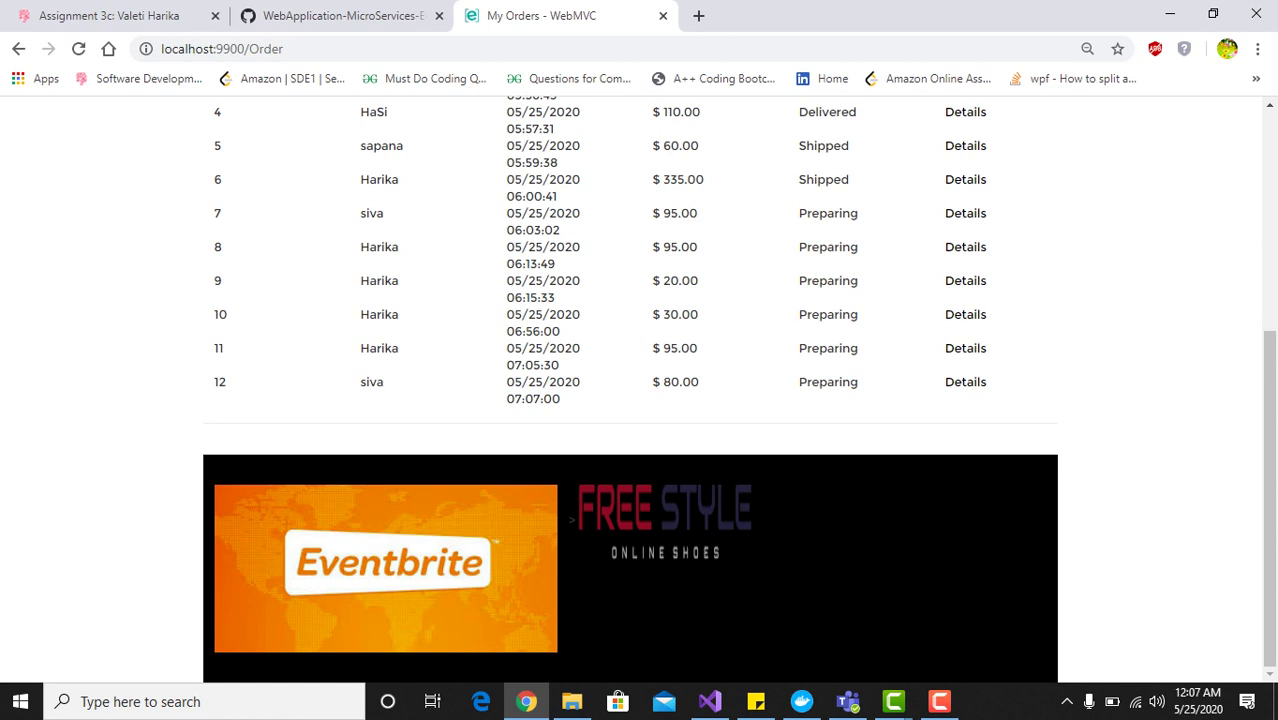
left_click(965, 382)
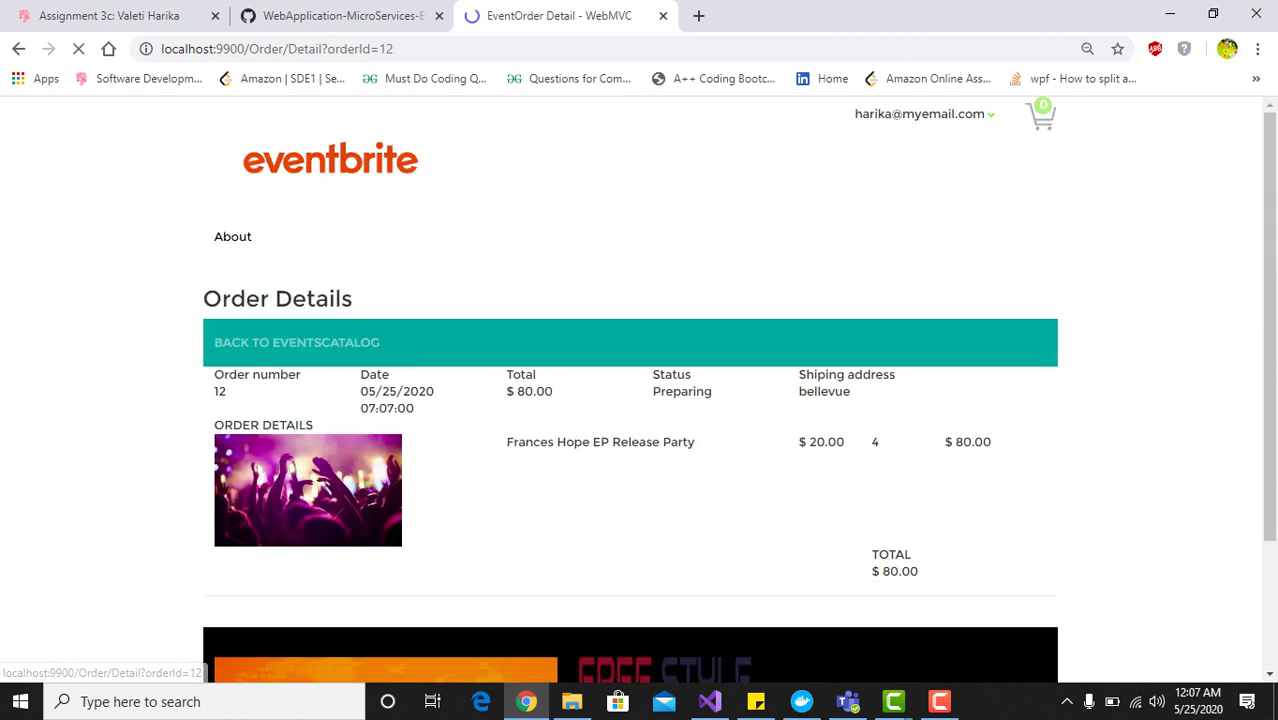
Review the four $20.00 Frances Hope tickets, then log out of the account
scroll(640, 400, "down", 1)
scroll(640, 400, "up", 1)
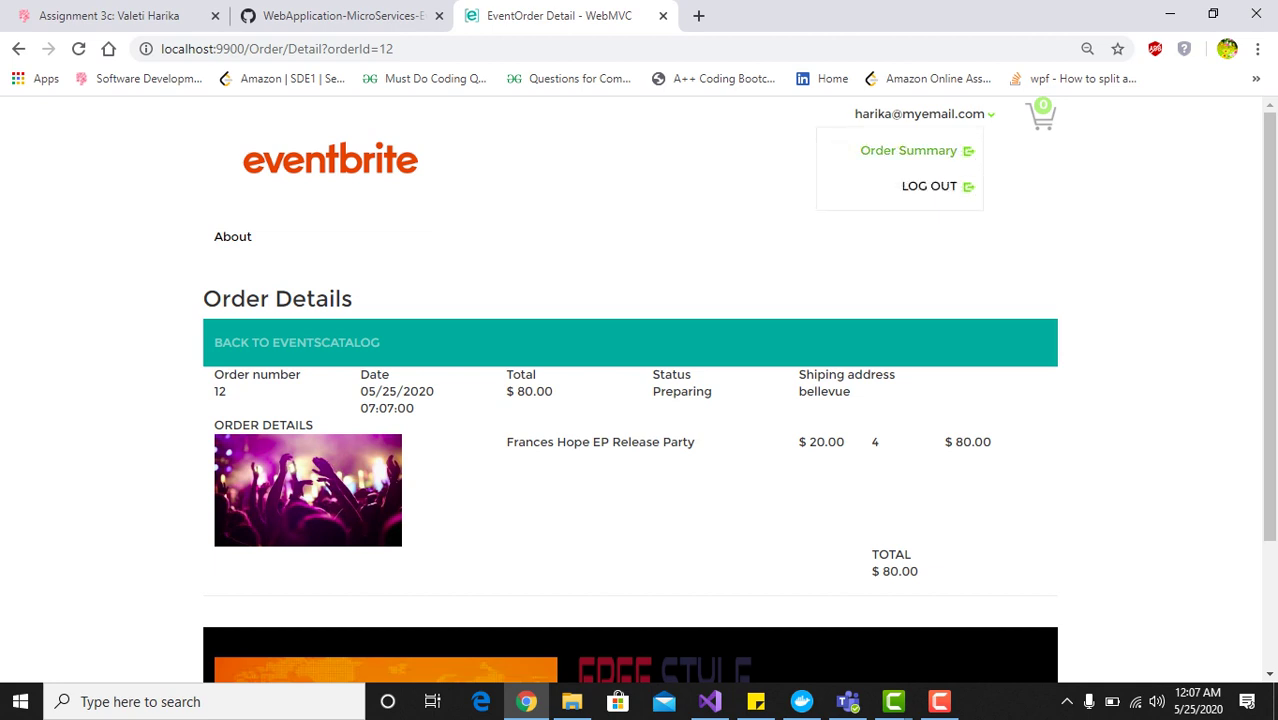
left_click(929, 186)
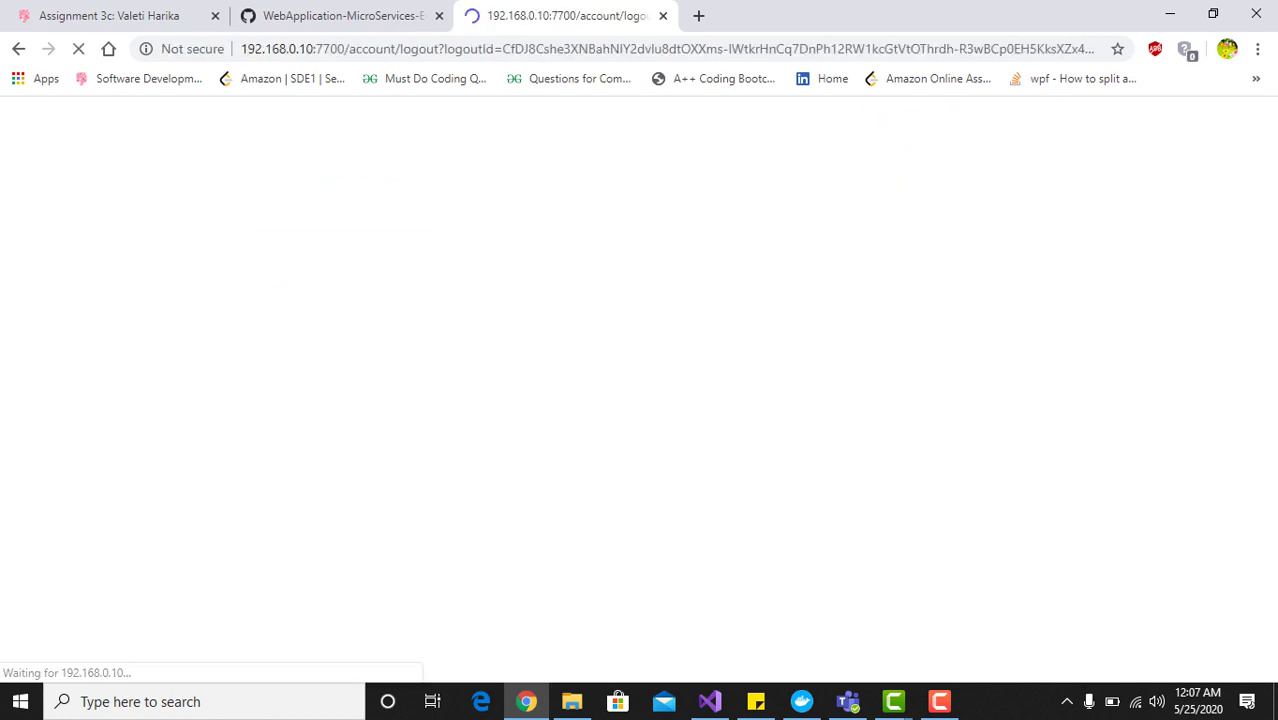
Load localhost:9900/event/Index and browse the signed-out events catalog
left_click(700, 49)
type("localhost:9900/event/Index")
key("Return")
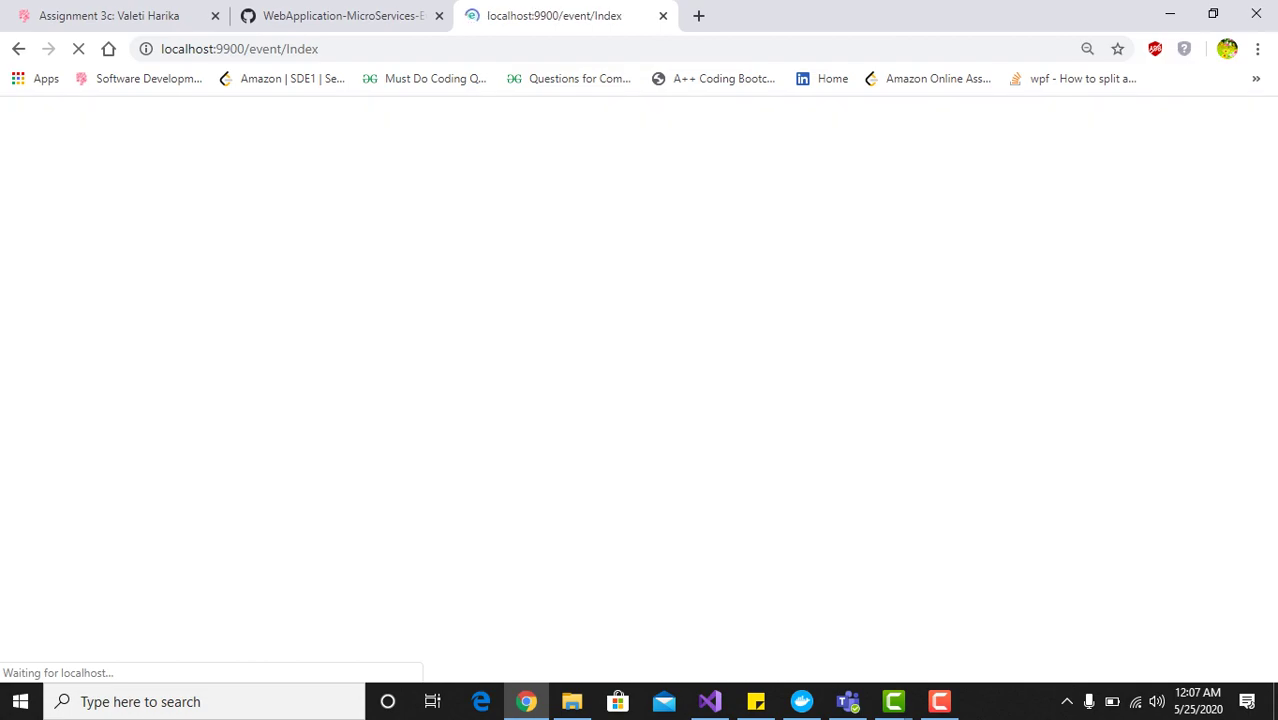
scroll(640, 390, "down", 1)
scroll(640, 390, "up", 1)
scroll(640, 390, "down", 6)
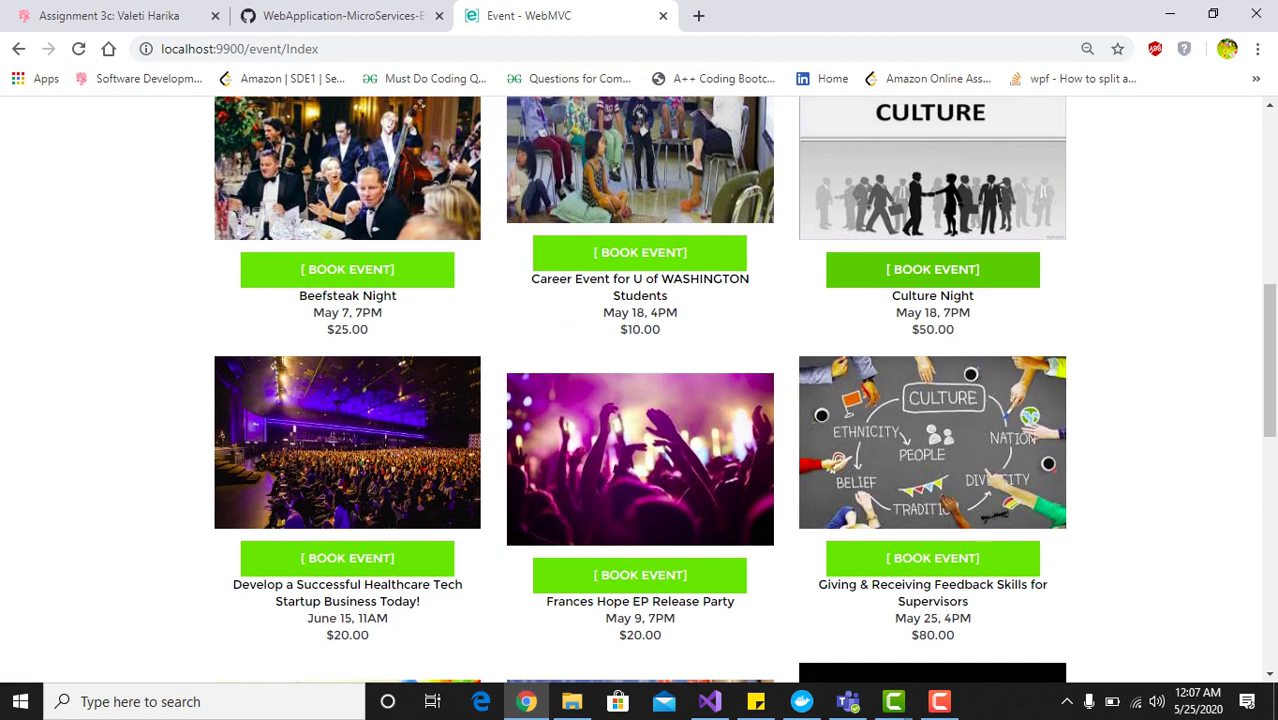
scroll(640, 390, "down", 8)
scroll(640, 390, "up", 15)
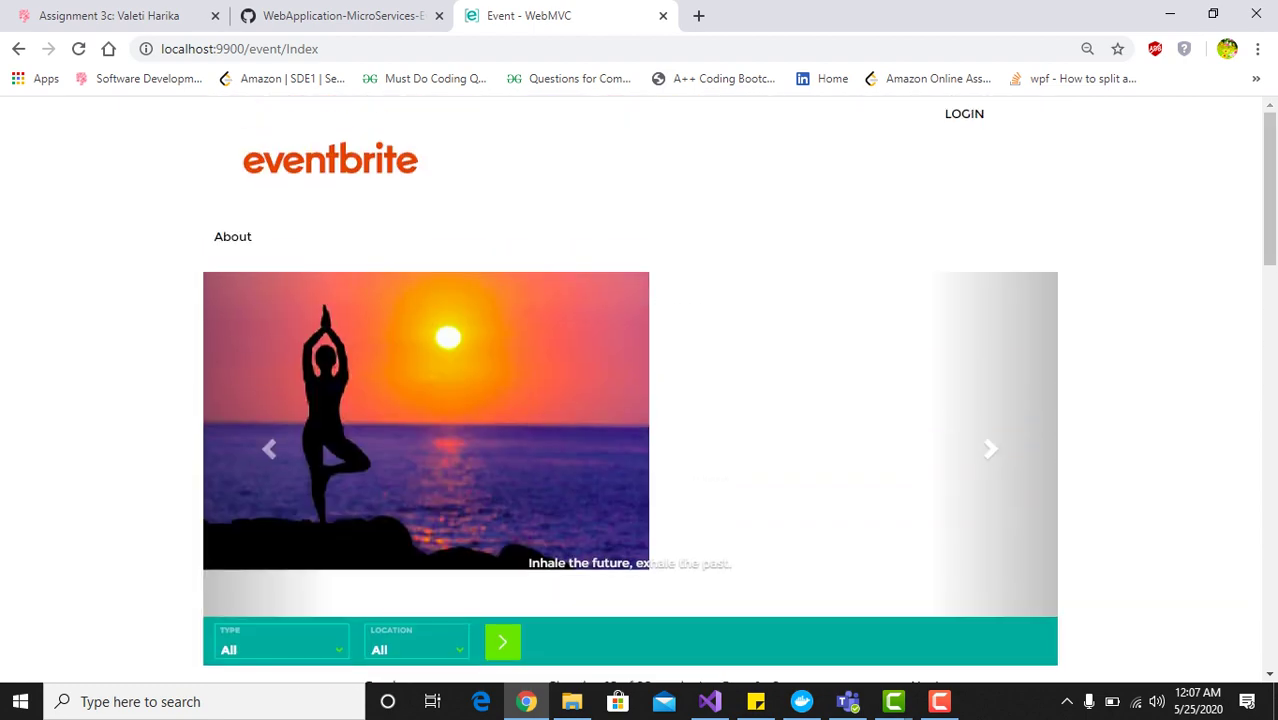